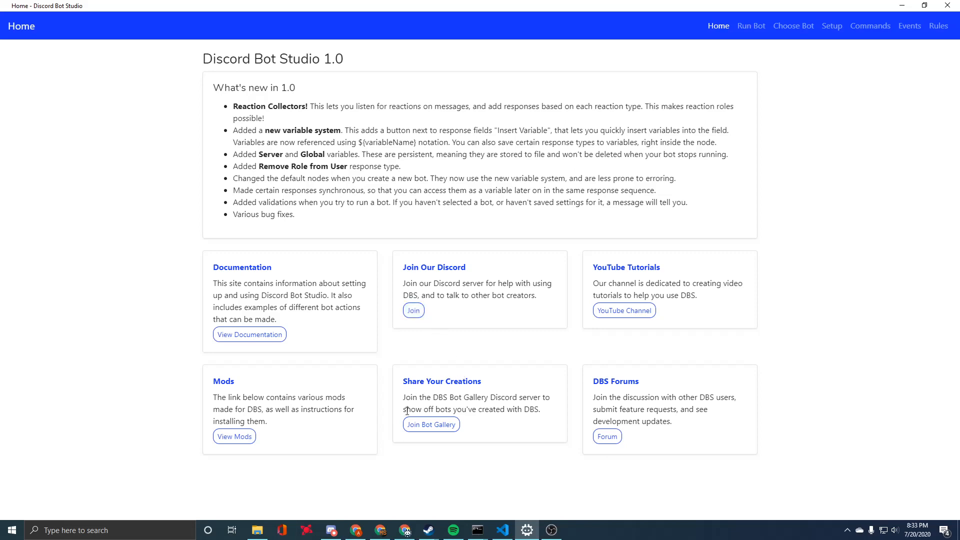
Switch to Discord and view the usa role in the server's role settings.
{"action": "left_click", "coordinate": [331, 530]}
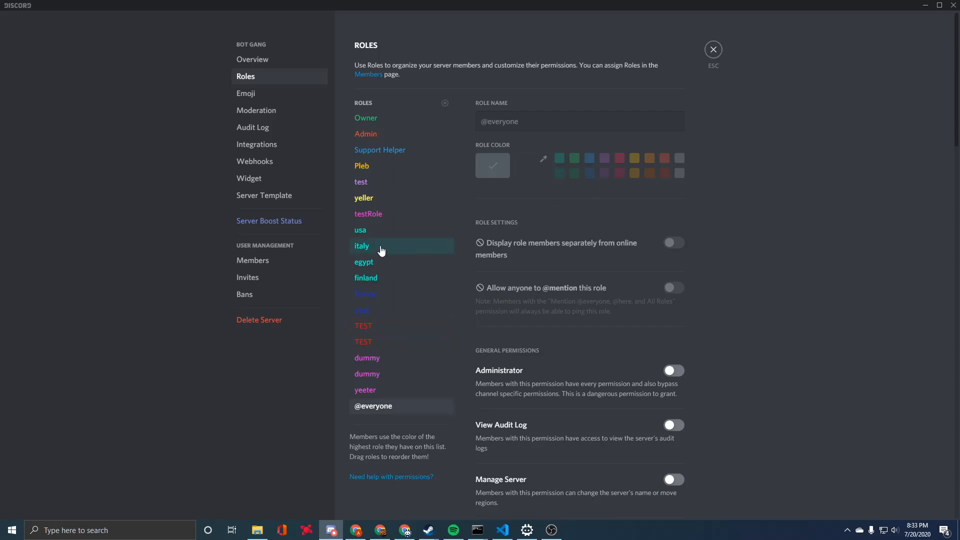
{"action": "left_click", "coordinate": [370, 230]}
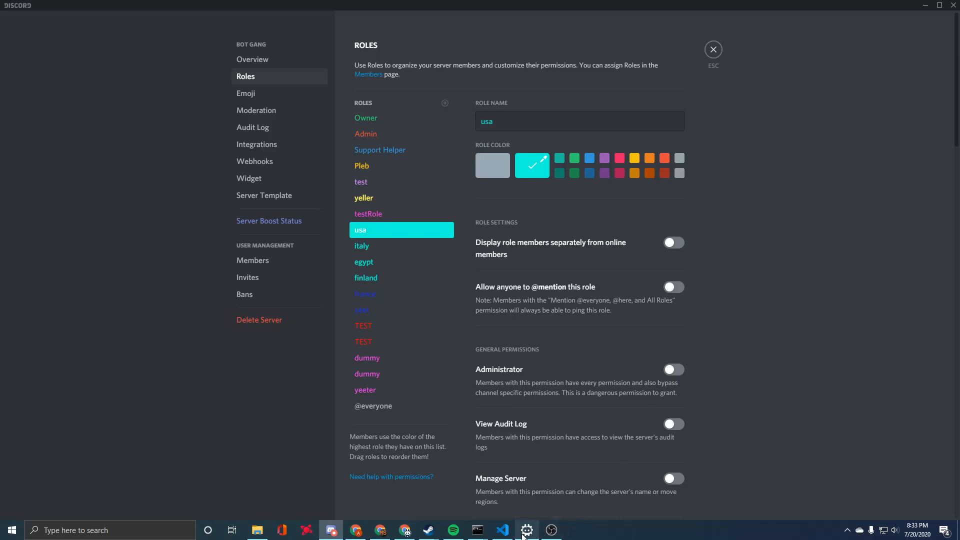
Switch back to Discord Bot Studio, open the command flow and move the react command lower on the canvas.
{"action": "left_click", "coordinate": [528, 530]}
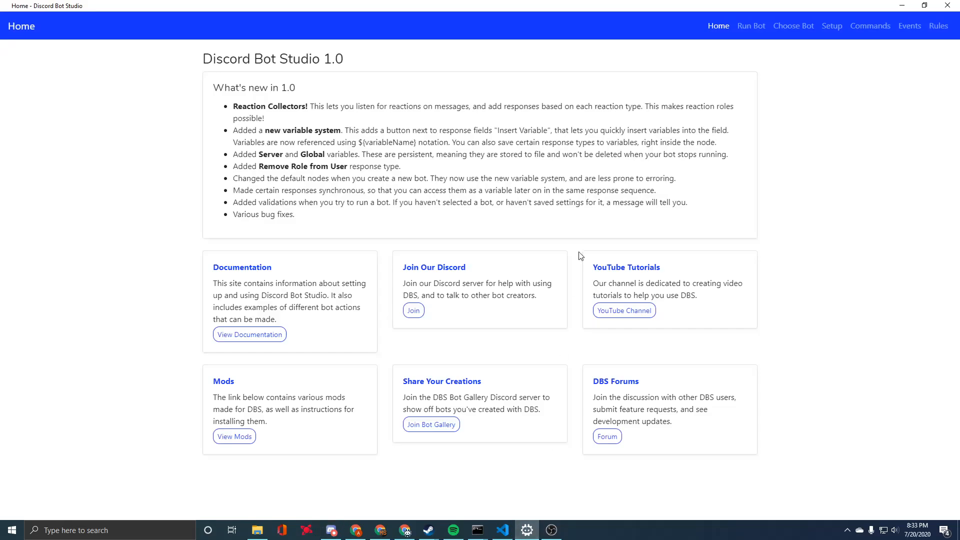
{"action": "left_click", "coordinate": [868, 26]}
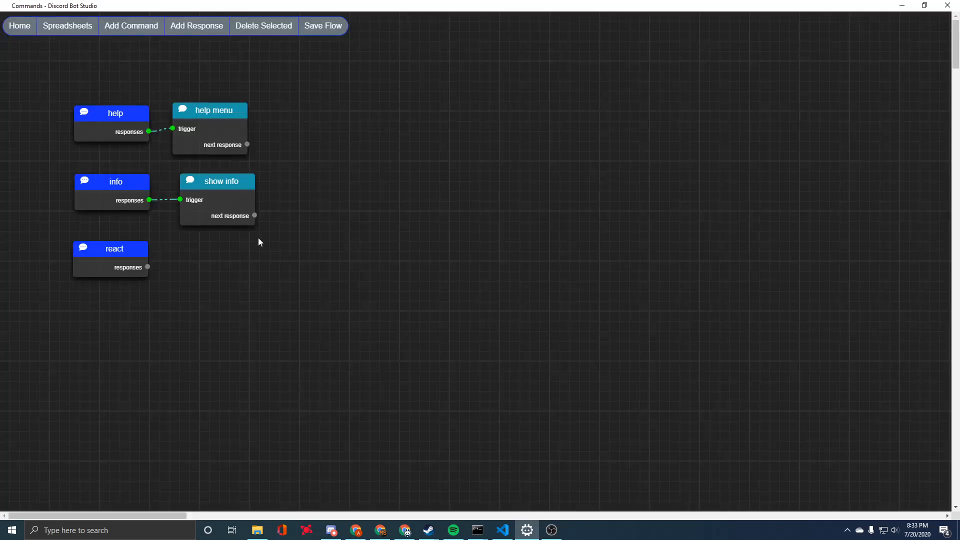
{"action": "left_click_drag", "start_coordinate": [128, 248], "coordinate": [133, 317]}
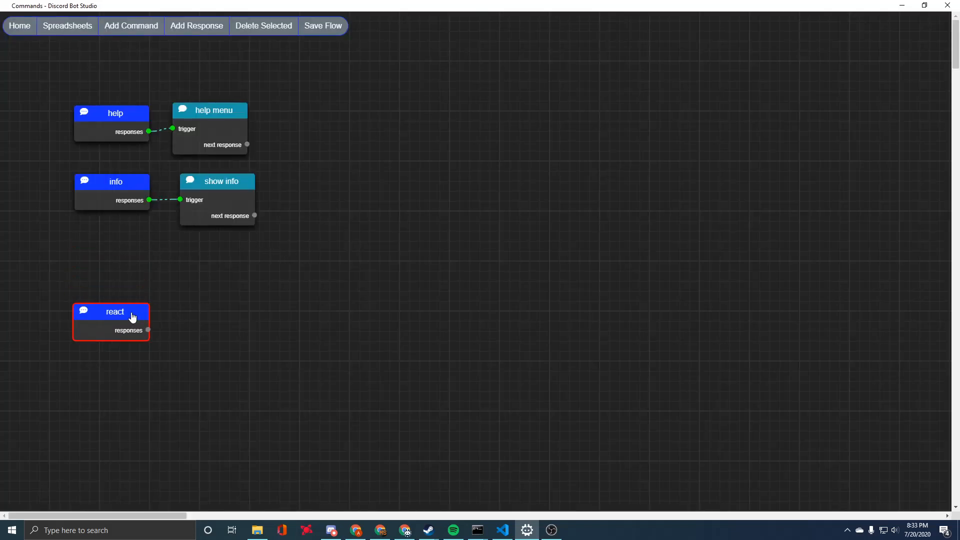
Add a response named "reaction menu" in the Message category with the Send Embed type.
{"action": "left_click", "coordinate": [209, 32]}
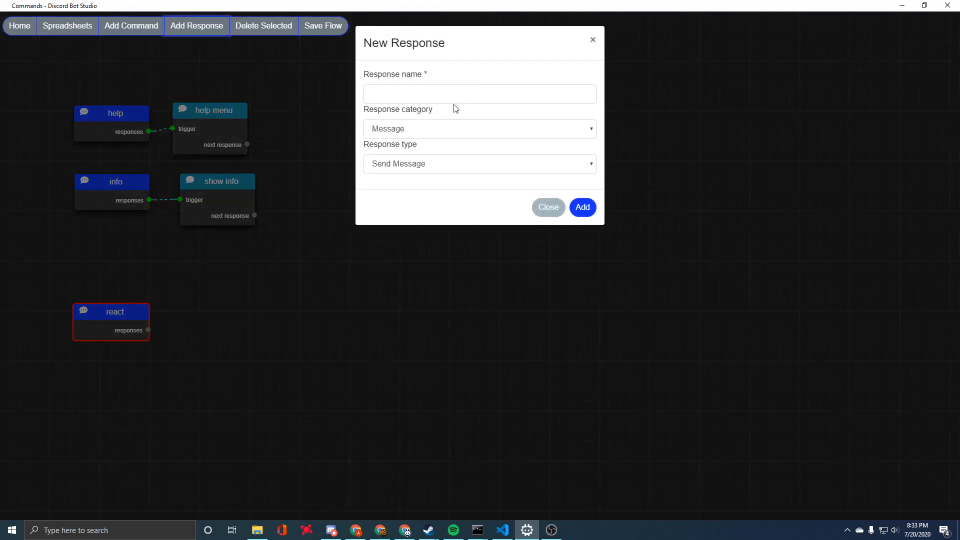
{"action": "left_click", "coordinate": [441, 93]}
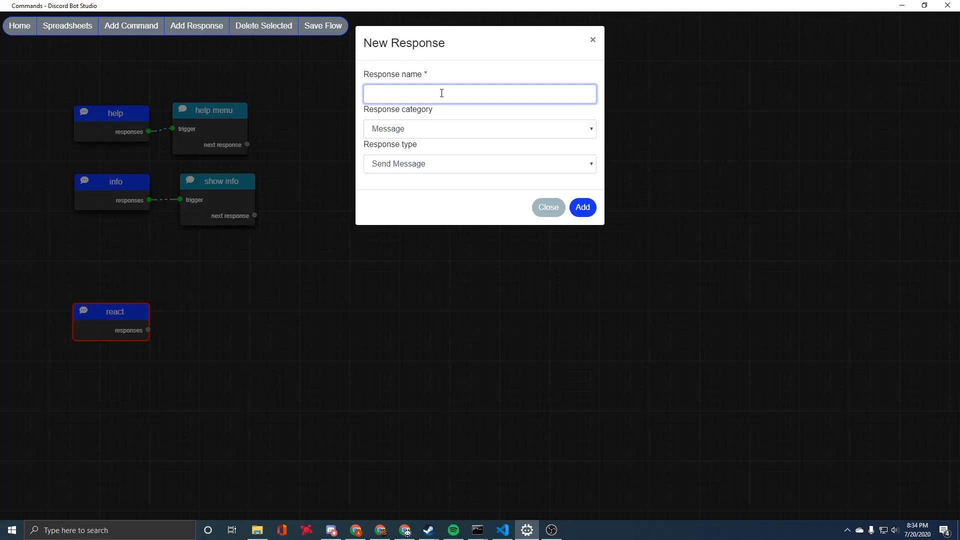
{"action": "type", "text": "reaction menu"}
{"action": "left_click", "coordinate": [470, 164]}
{"action": "left_click", "coordinate": [441, 197]}
{"action": "left_click", "coordinate": [583, 207]}
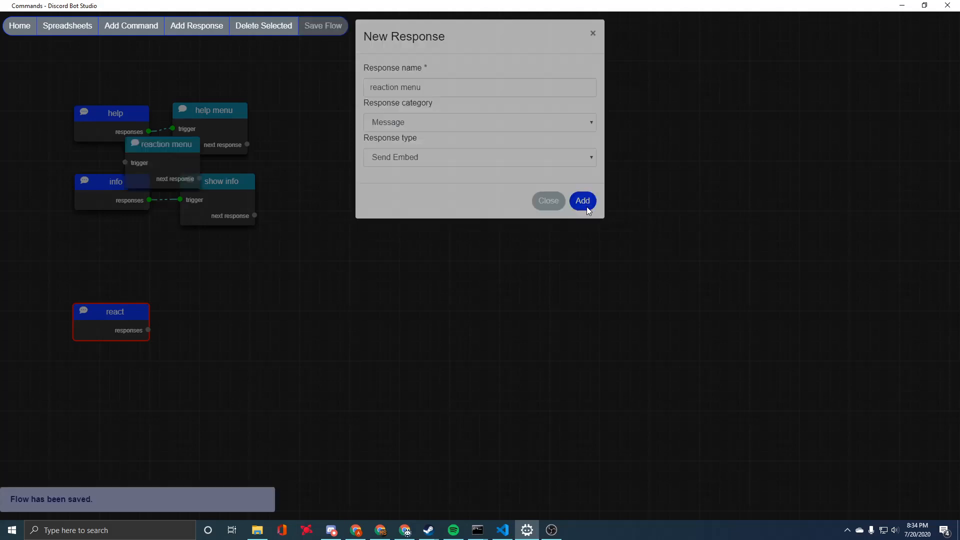
Place the reaction menu node beside the react command and connect the command's responses to its trigger.
{"action": "left_click_drag", "start_coordinate": [202, 150], "coordinate": [248, 322]}
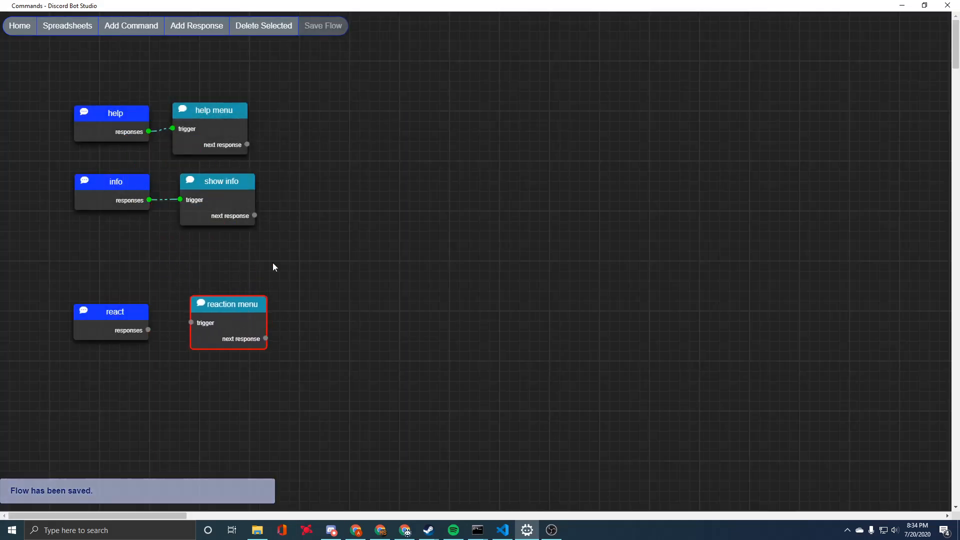
{"action": "left_click_drag", "start_coordinate": [148, 331], "coordinate": [191, 323]}
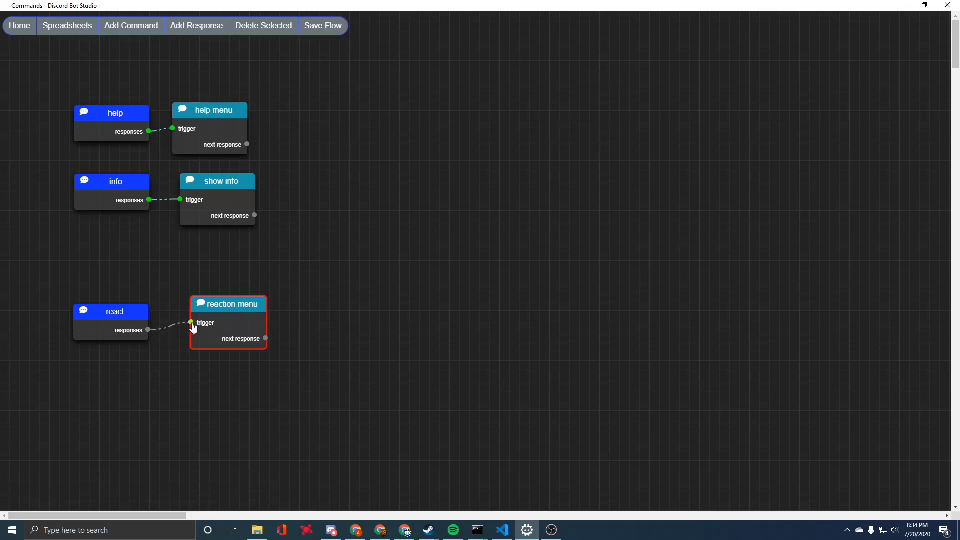
Open the reaction menu embed and set its channel to the CommandChannel id variable, ${dbsVars.CommandChannel.id}.
{"action": "double_click", "coordinate": [231, 307]}
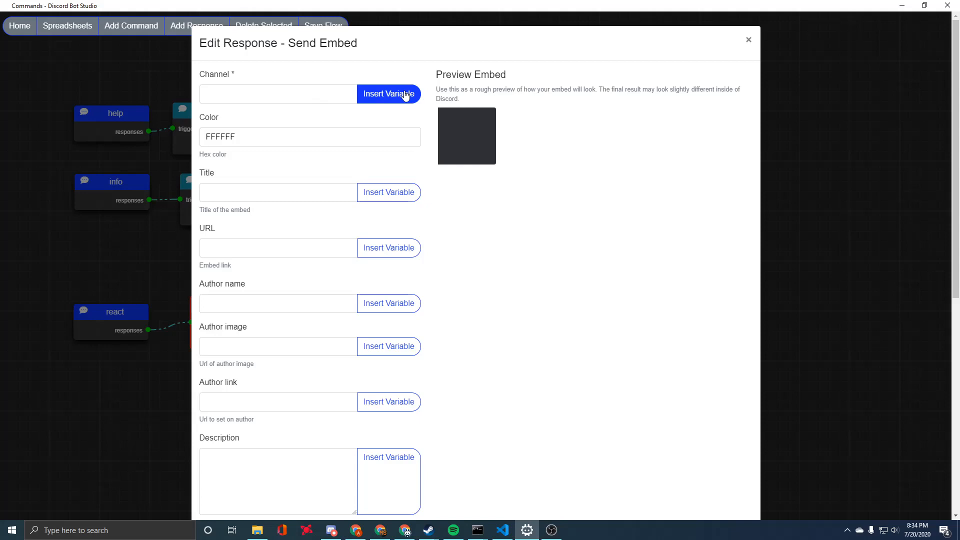
{"action": "left_click", "coordinate": [381, 94]}
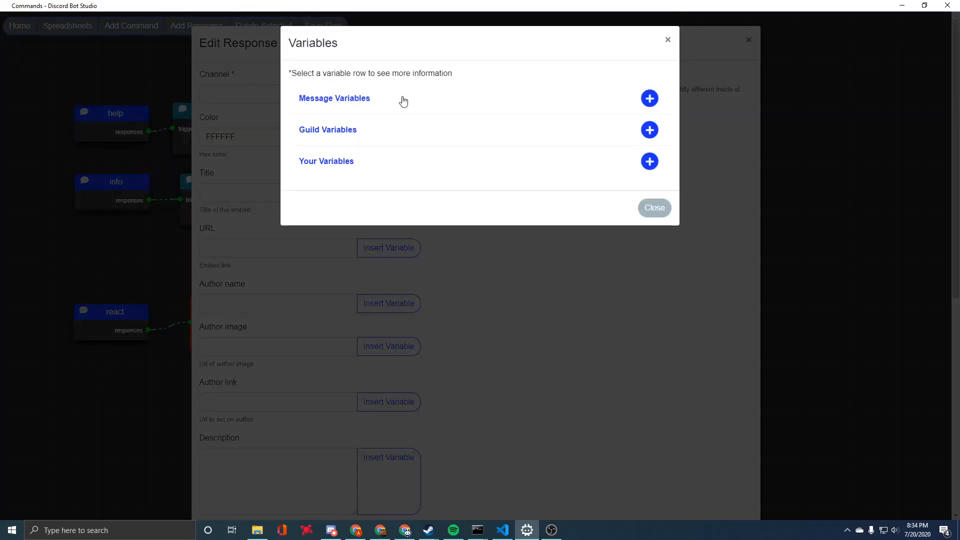
{"action": "left_click", "coordinate": [403, 100]}
{"action": "left_click", "coordinate": [407, 143]}
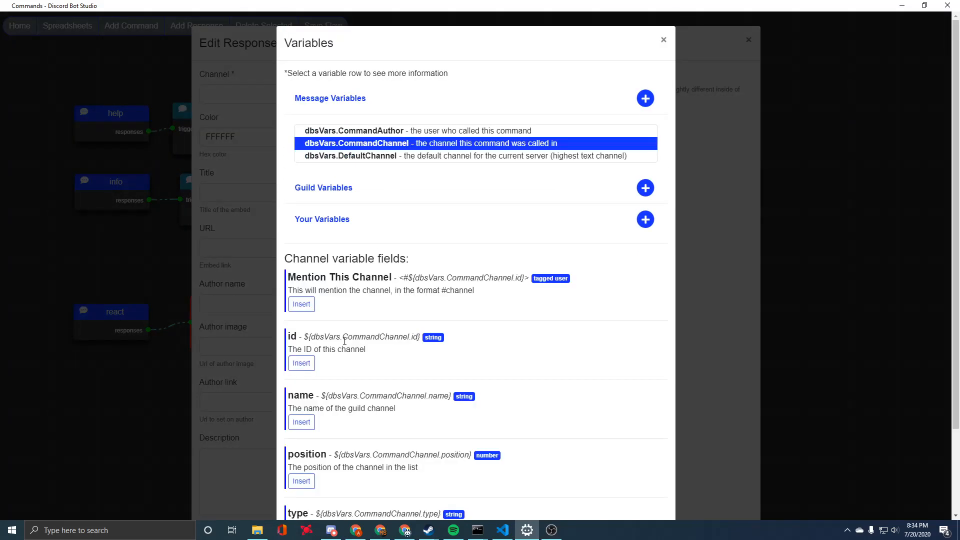
{"action": "left_click", "coordinate": [302, 363]}
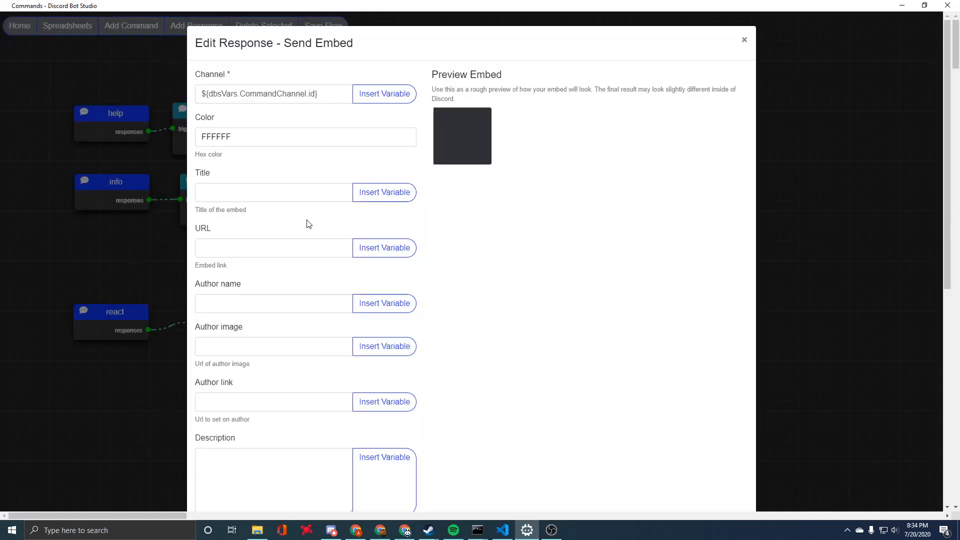
{"action": "left_click_drag", "start_coordinate": [332, 94], "coordinate": [200, 95]}
{"action": "left_click", "coordinate": [534, 209]}
Set the embed color to the blue-violet 483BFF.
{"action": "left_click", "coordinate": [305, 136]}
{"action": "left_click", "coordinate": [263, 165]}
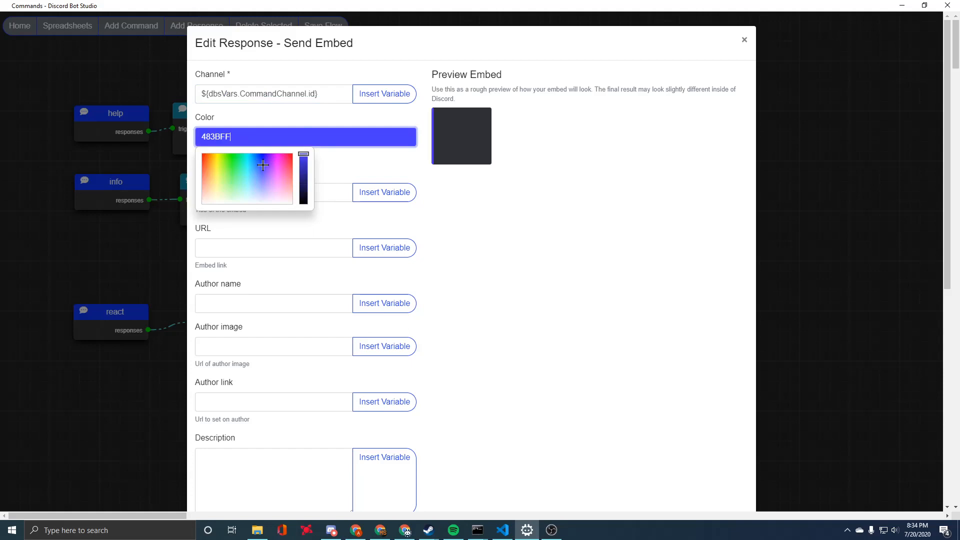
{"action": "left_click", "coordinate": [471, 213]}
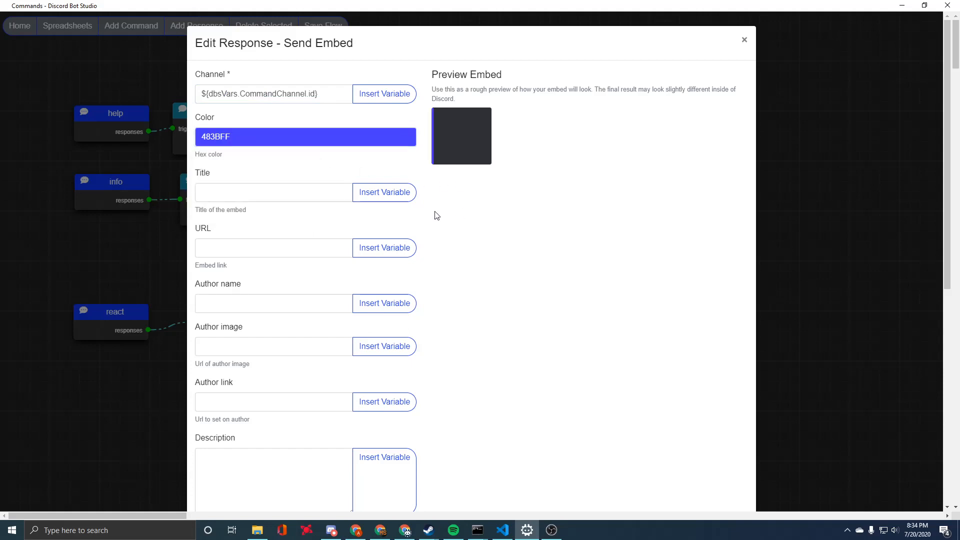
Set the embed title to "Test Reaction Collector" and the author name to "DBS Bot".
{"action": "left_click", "coordinate": [286, 197]}
{"action": "type", "text": "Tes"}
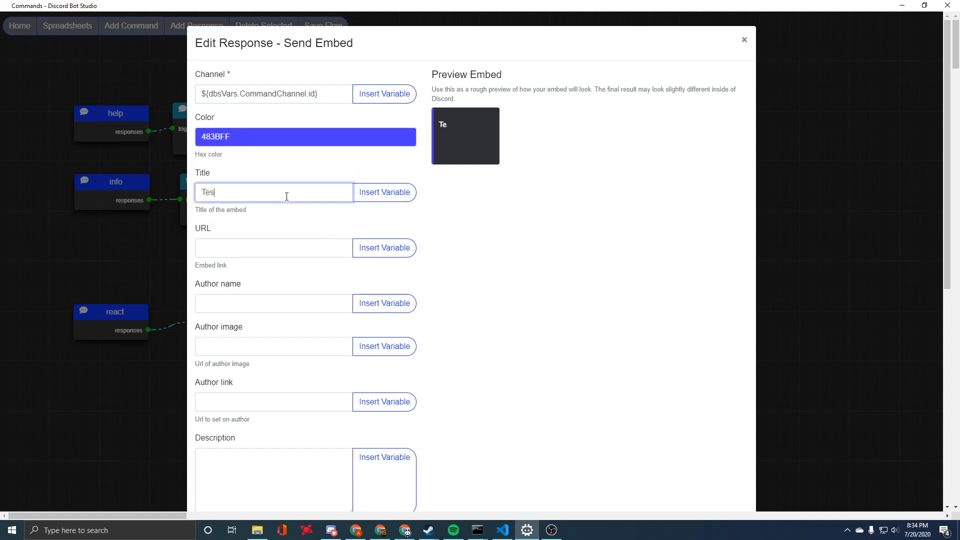
{"action": "type", "text": "t Reaction Colelc"}
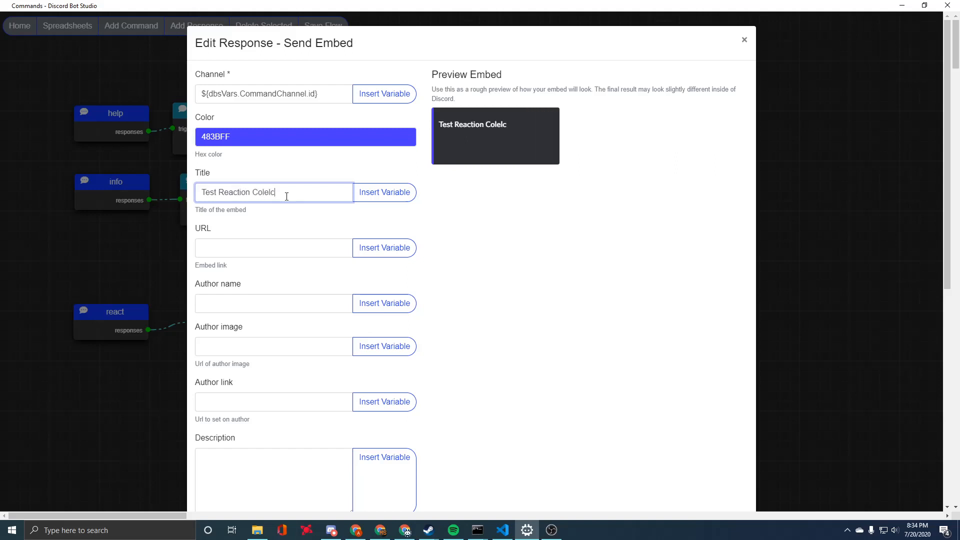
{"action": "key", "text": "BackSpace"}
{"action": "key", "text": "BackSpace"}
{"action": "key", "text": "BackSpace"}
{"action": "type", "text": "lector"}
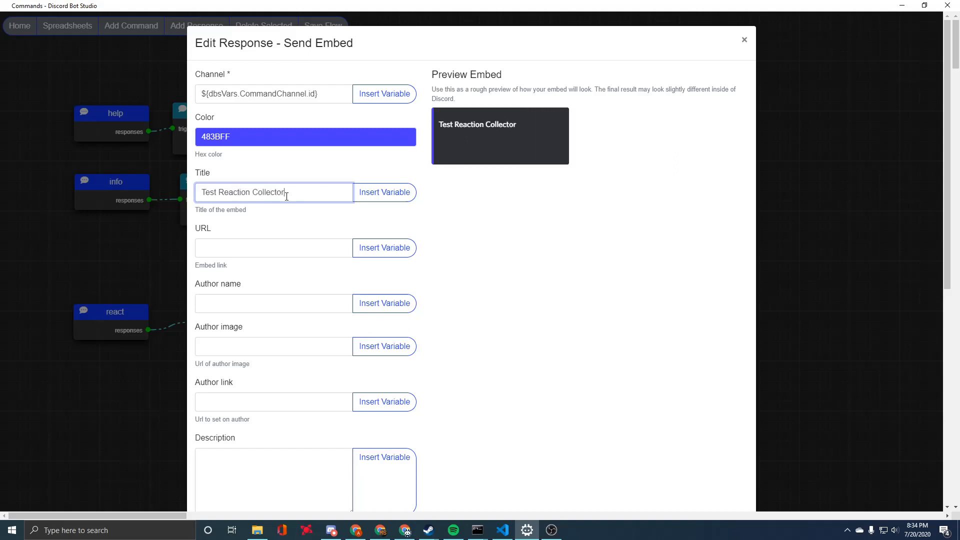
{"action": "left_click", "coordinate": [266, 295]}
{"action": "type", "text": "DBS Bot"}
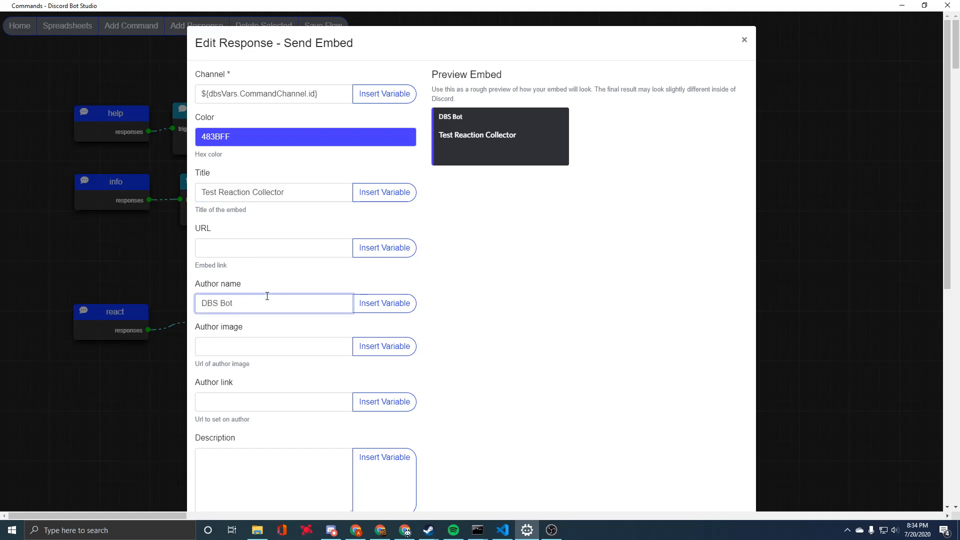
Enter "This should collect reactions" as the embed description.
{"action": "scroll", "coordinate": [268, 295], "scroll_direction": "down", "scroll_amount": 4}
{"action": "left_click", "coordinate": [305, 310]}
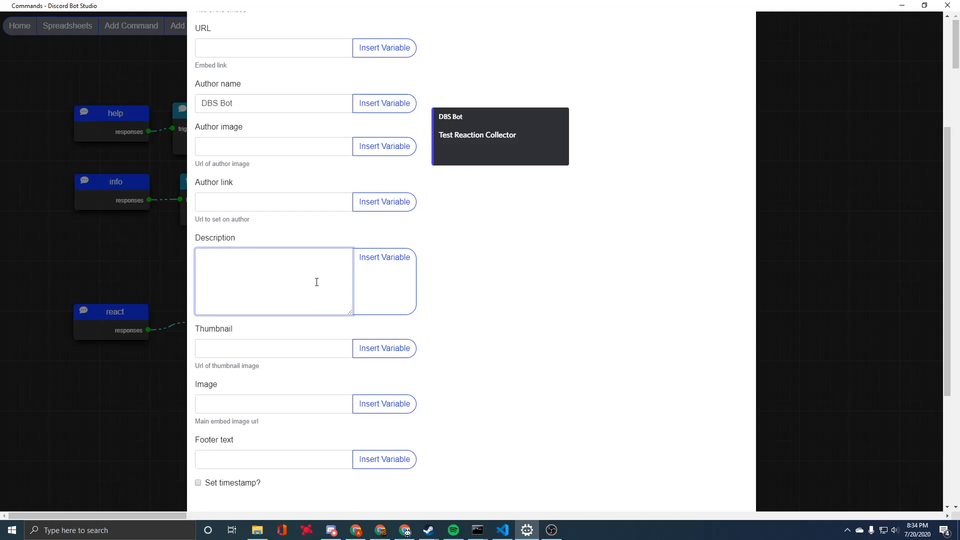
{"action": "type", "text": "This should co"}
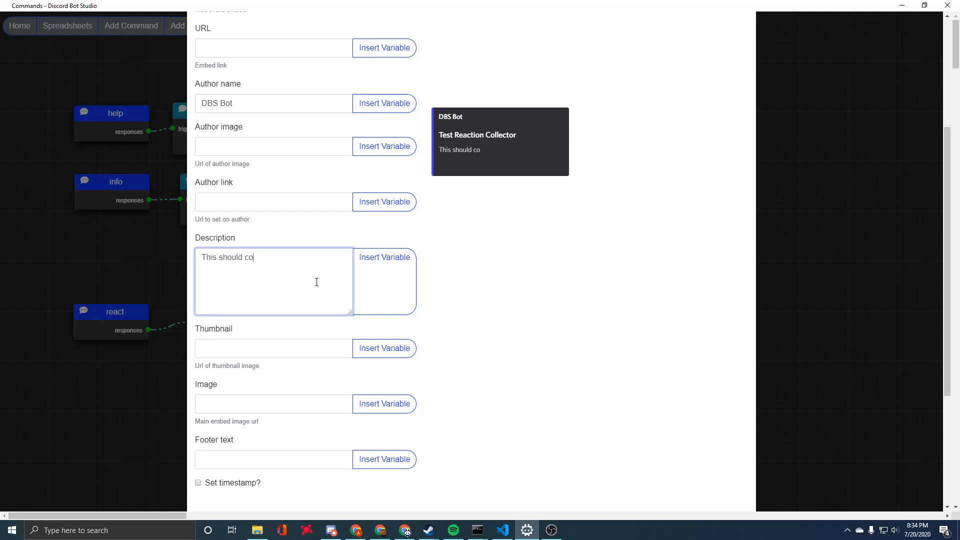
{"action": "type", "text": "llect reactions"}
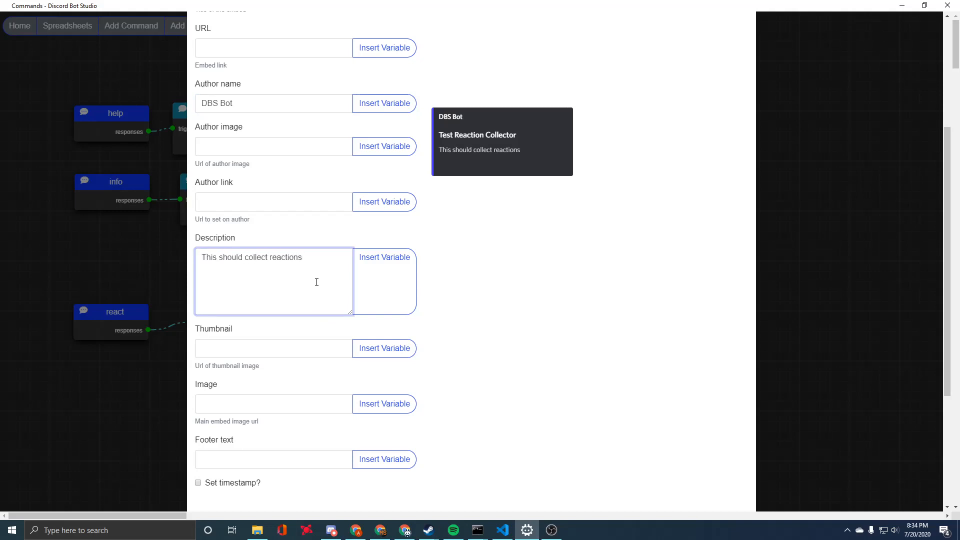
Store the embed message in a variable named "reactionmenu" and save the response.
{"action": "scroll", "coordinate": [317, 282], "scroll_direction": "down", "scroll_amount": 4}
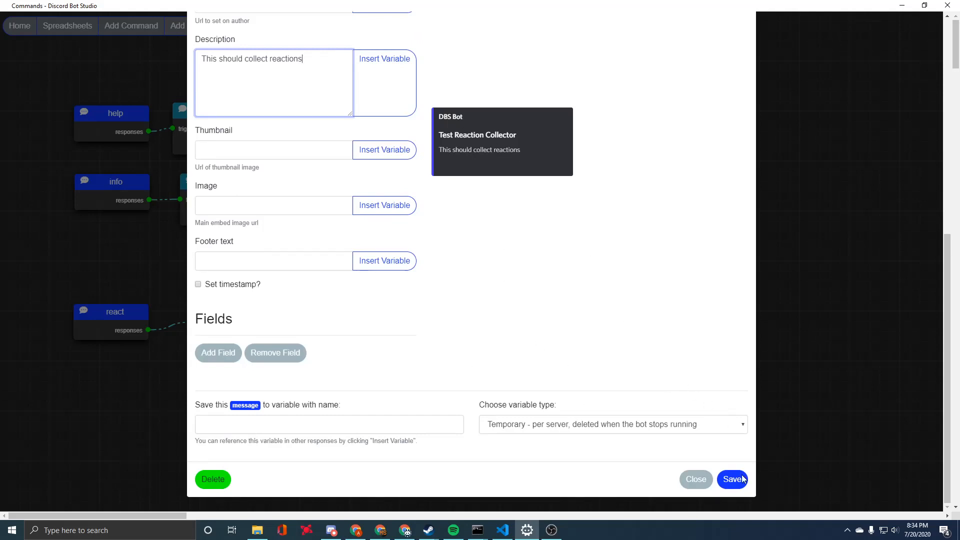
{"action": "left_click", "coordinate": [387, 429]}
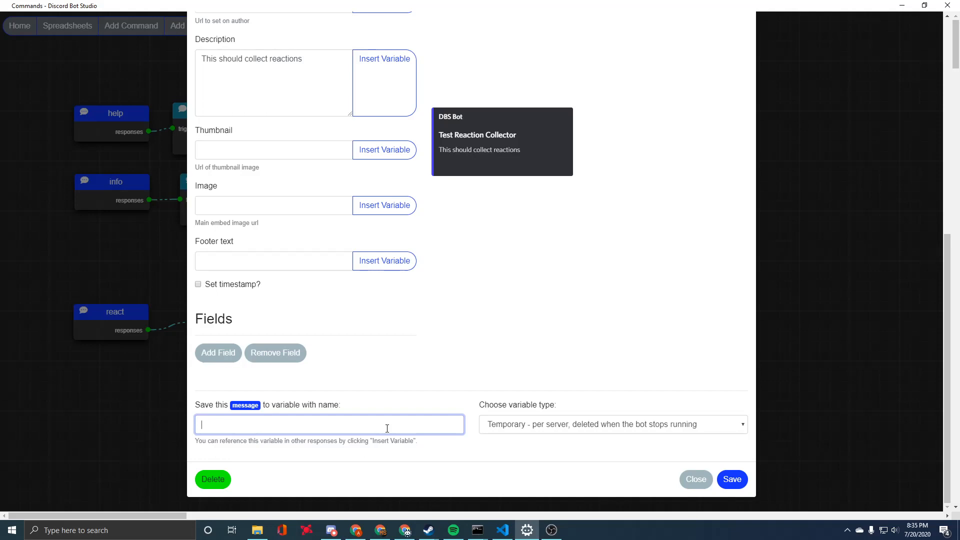
{"action": "type", "text": "reactionmenu"}
{"action": "left_click", "coordinate": [732, 480]}
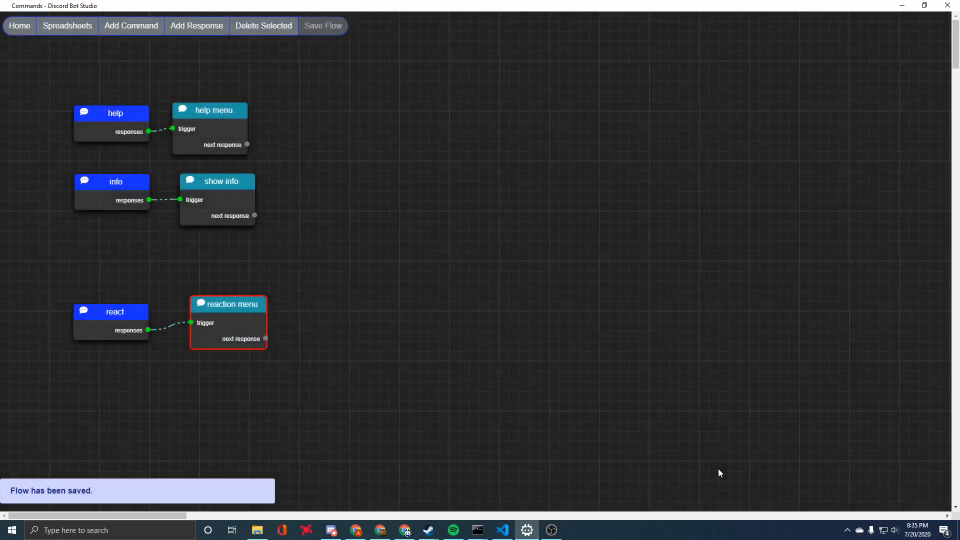
Add a response named "listener" in the Reaction category with the Add Reaction Listener type.
{"action": "left_click", "coordinate": [203, 27]}
{"action": "left_click", "coordinate": [421, 128]}
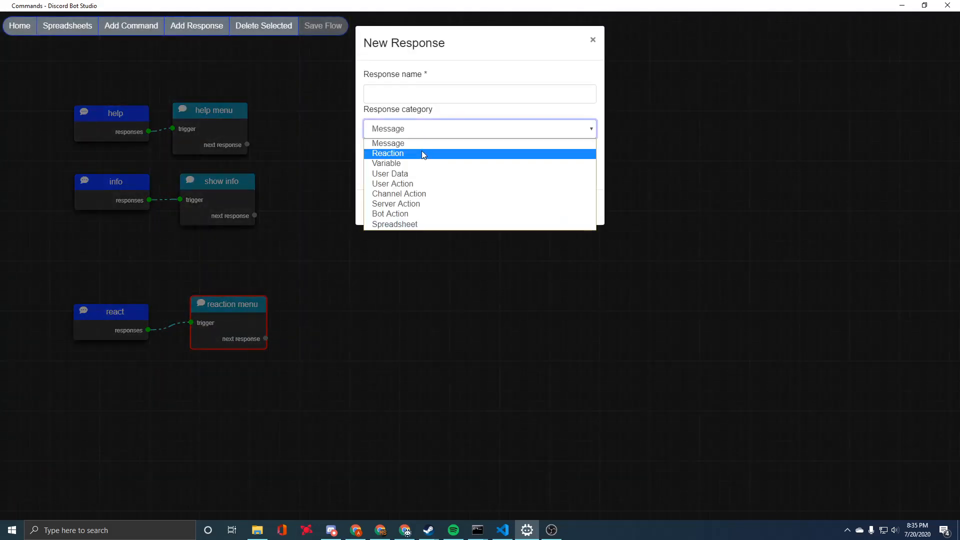
{"action": "left_click", "coordinate": [423, 155]}
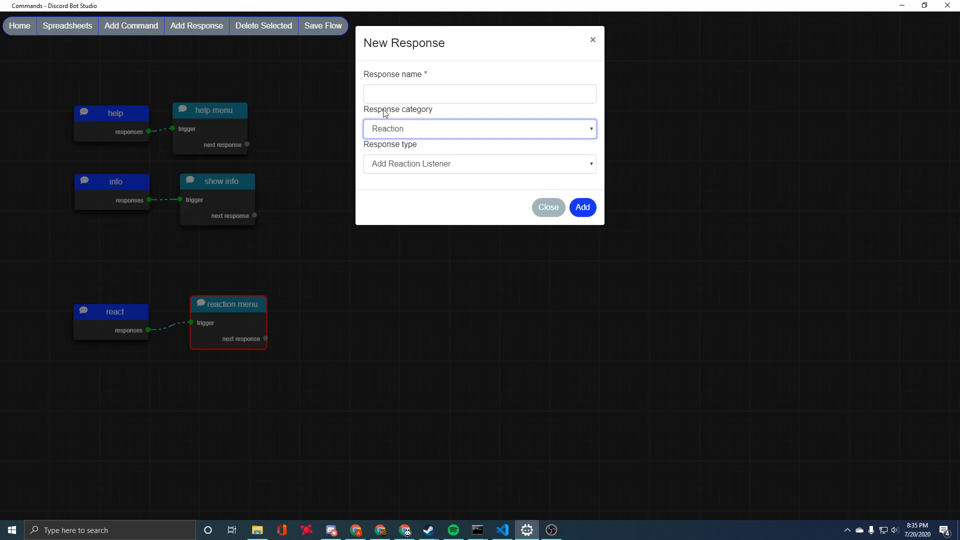
{"action": "left_click_drag", "start_coordinate": [434, 114], "coordinate": [363, 116]}
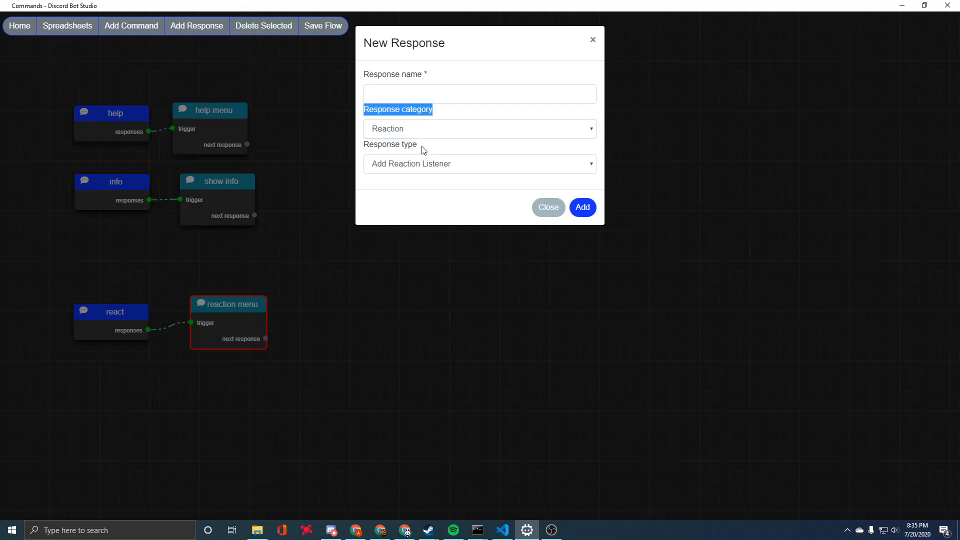
{"action": "left_click", "coordinate": [406, 163]}
{"action": "left_click", "coordinate": [444, 142]}
{"action": "left_click", "coordinate": [416, 164]}
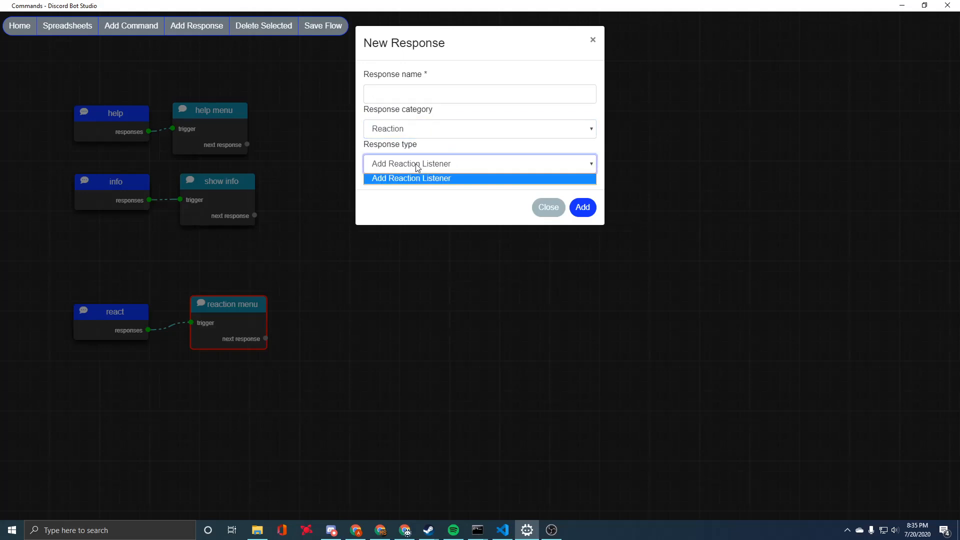
{"action": "left_click", "coordinate": [420, 172]}
{"action": "left_click", "coordinate": [440, 98]}
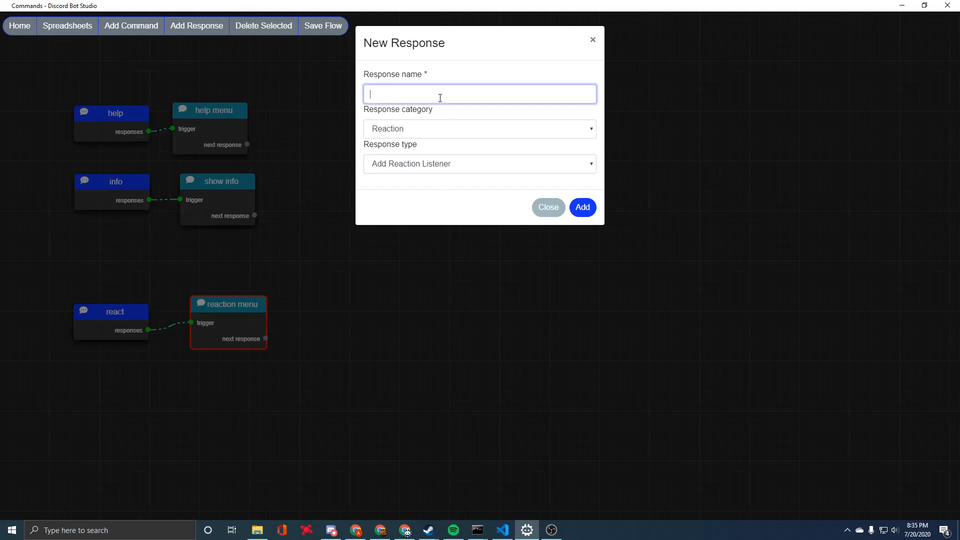
{"action": "type", "text": "listener"}
{"action": "left_click", "coordinate": [583, 207]}
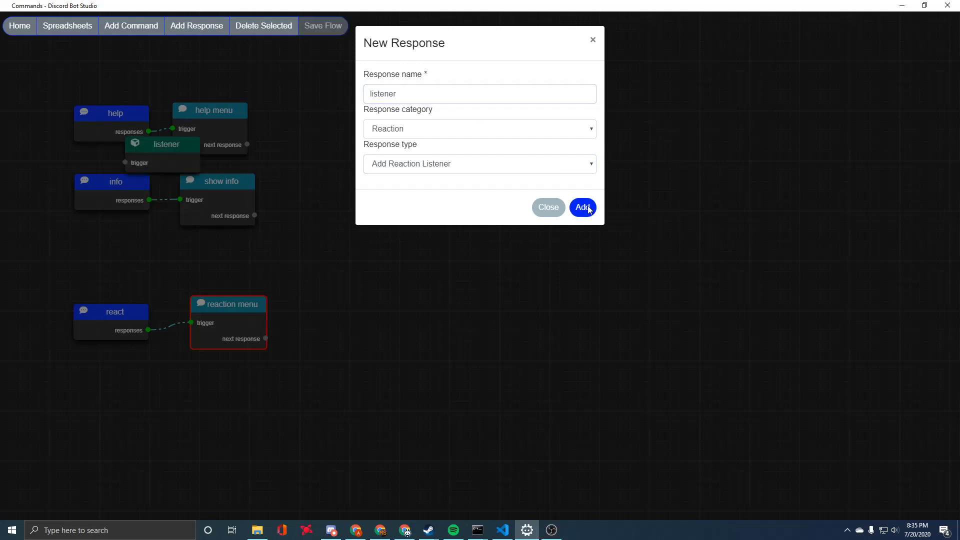
Place the listener node beside the reaction menu and connect the menu's next response to its trigger.
{"action": "left_click_drag", "start_coordinate": [188, 152], "coordinate": [365, 325]}
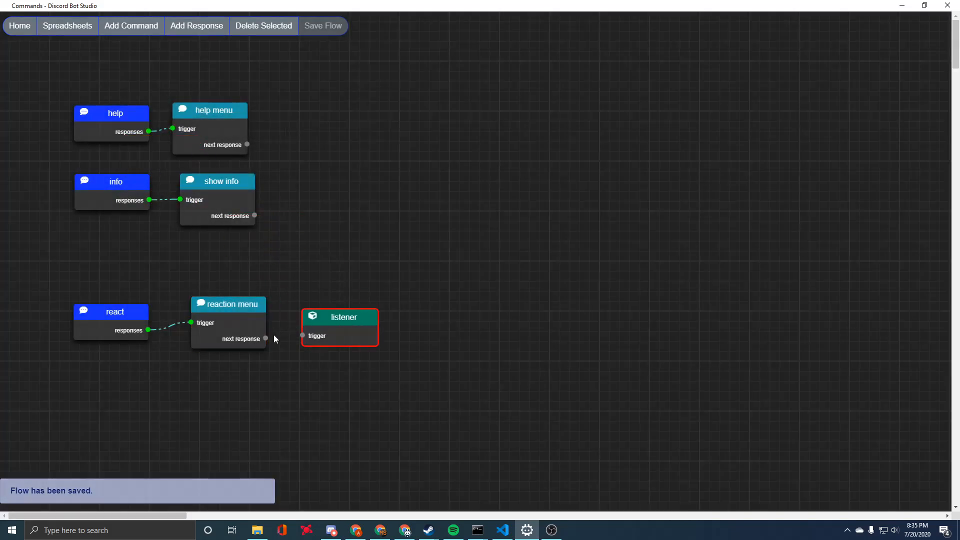
{"action": "left_click_drag", "start_coordinate": [266, 338], "coordinate": [302, 335]}
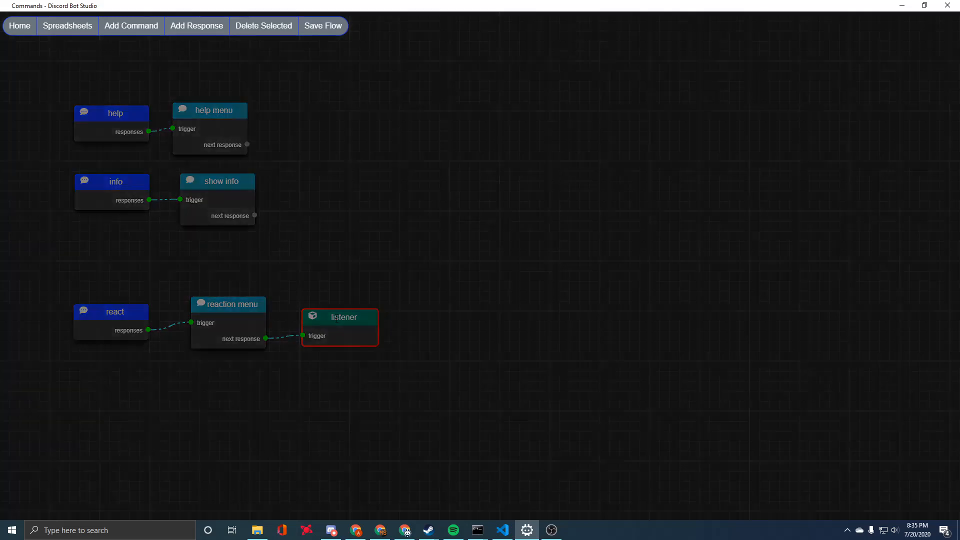
Set the listener node to watch the message ID of tempVars.reactionmenu, with a listen duration of 600 seconds.
{"action": "double_click", "coordinate": [336, 317]}
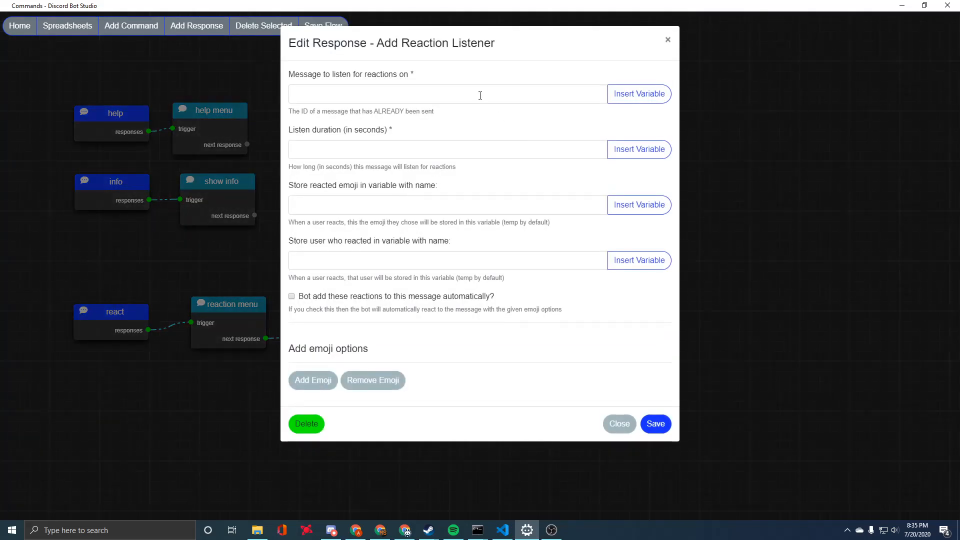
{"action": "left_click", "coordinate": [400, 101]}
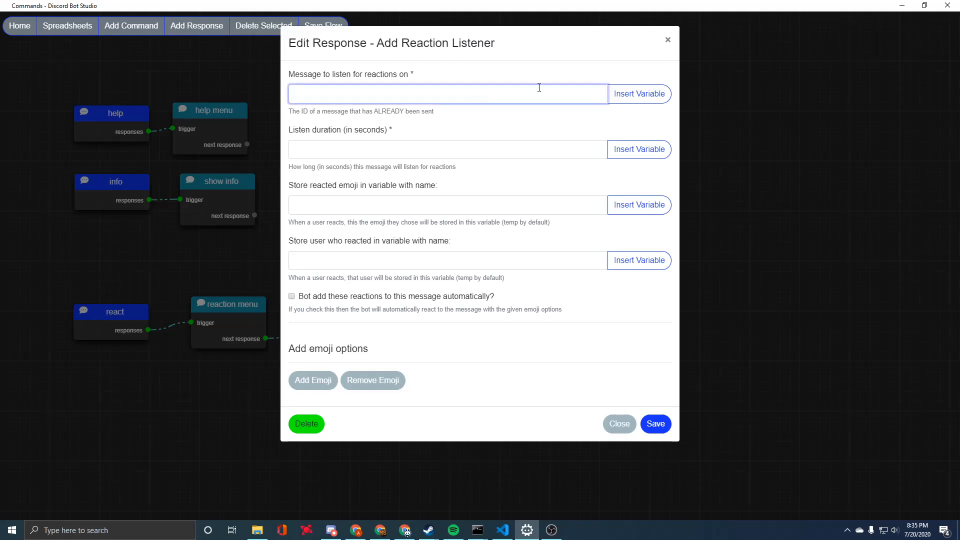
{"action": "left_click", "coordinate": [549, 76]}
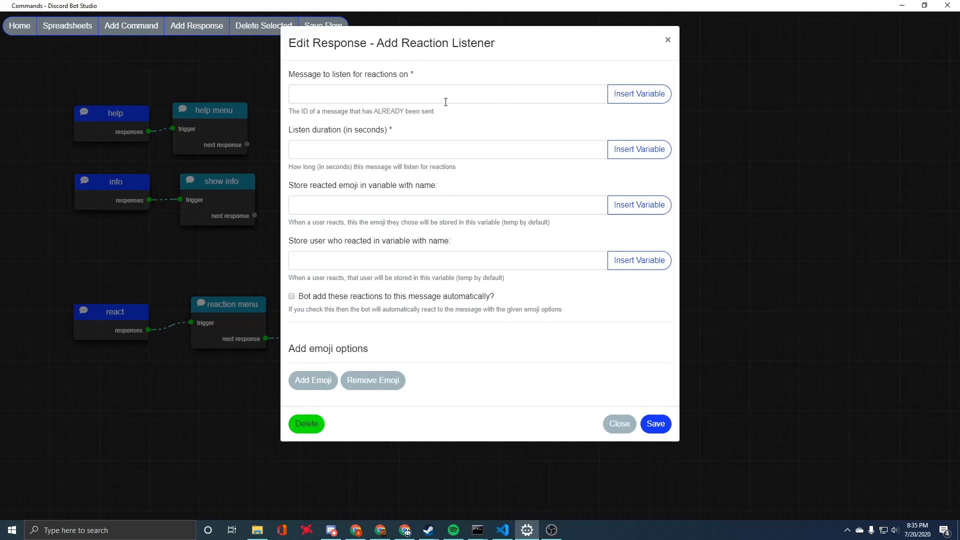
{"action": "left_click", "coordinate": [630, 100]}
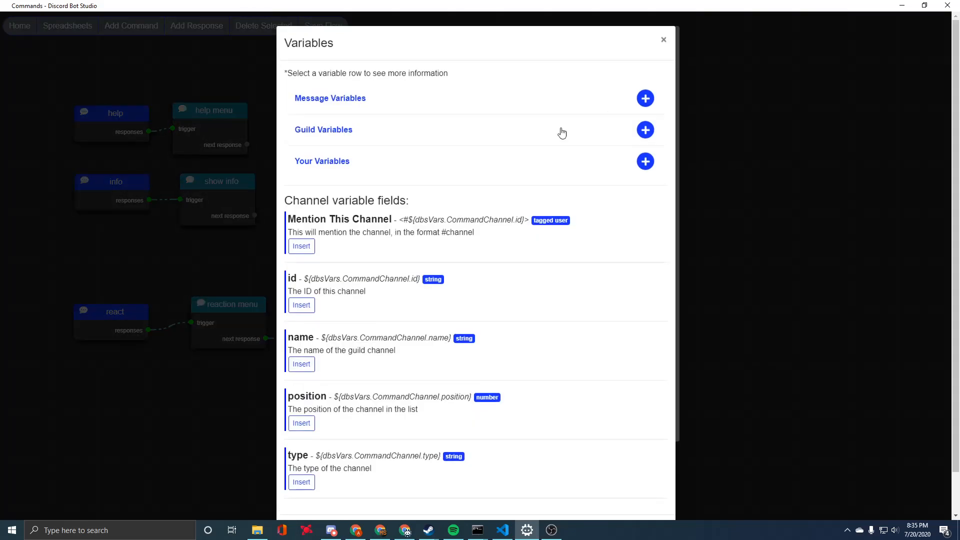
{"action": "left_click", "coordinate": [412, 167]}
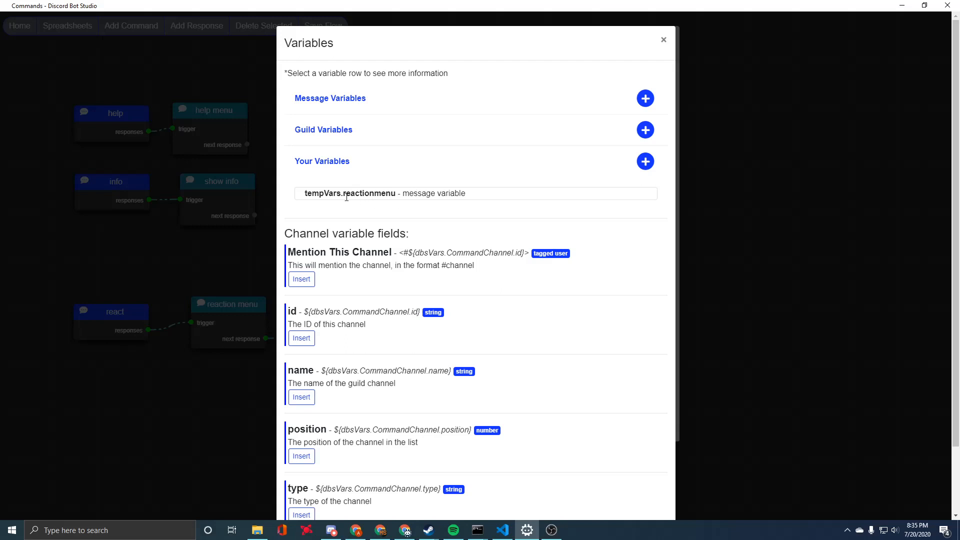
{"action": "left_click", "coordinate": [348, 161]}
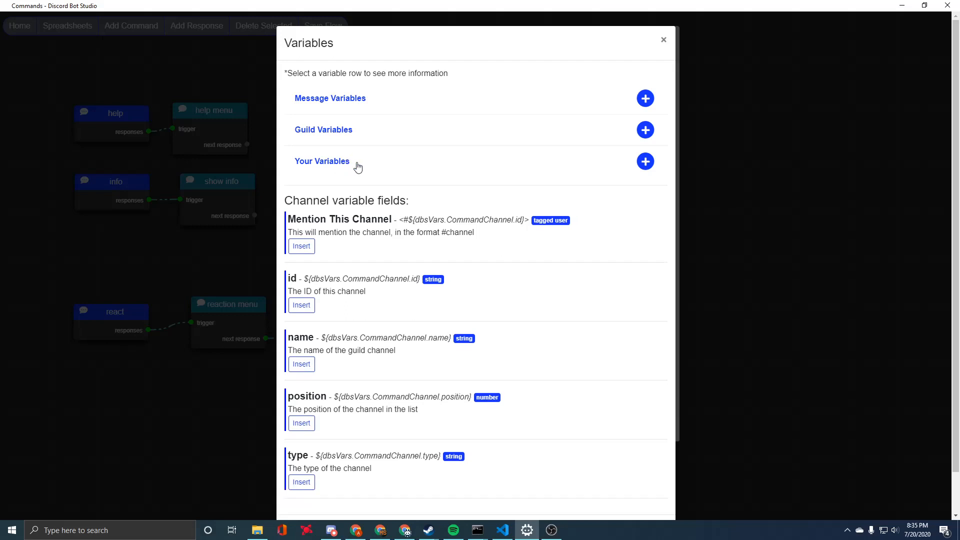
{"action": "left_click", "coordinate": [358, 166]}
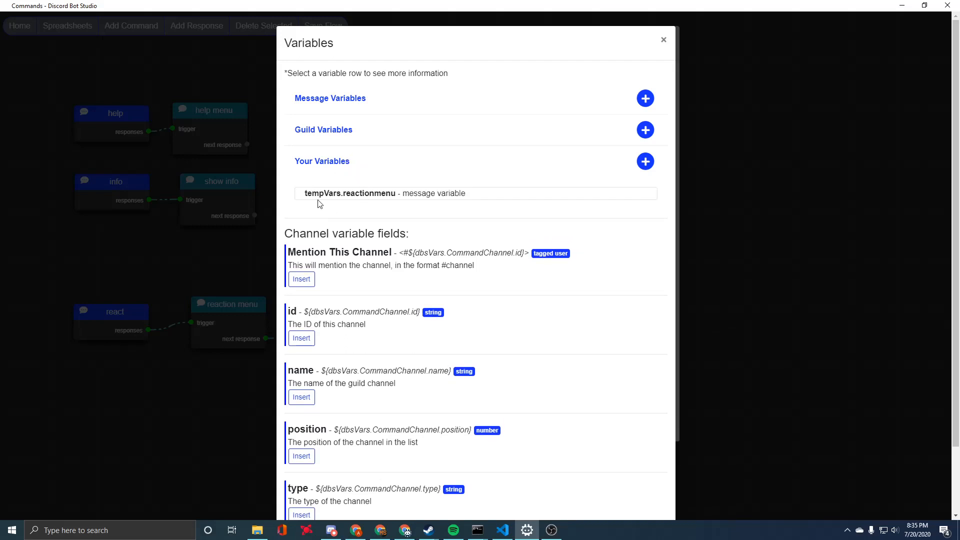
{"action": "left_click", "coordinate": [369, 194]}
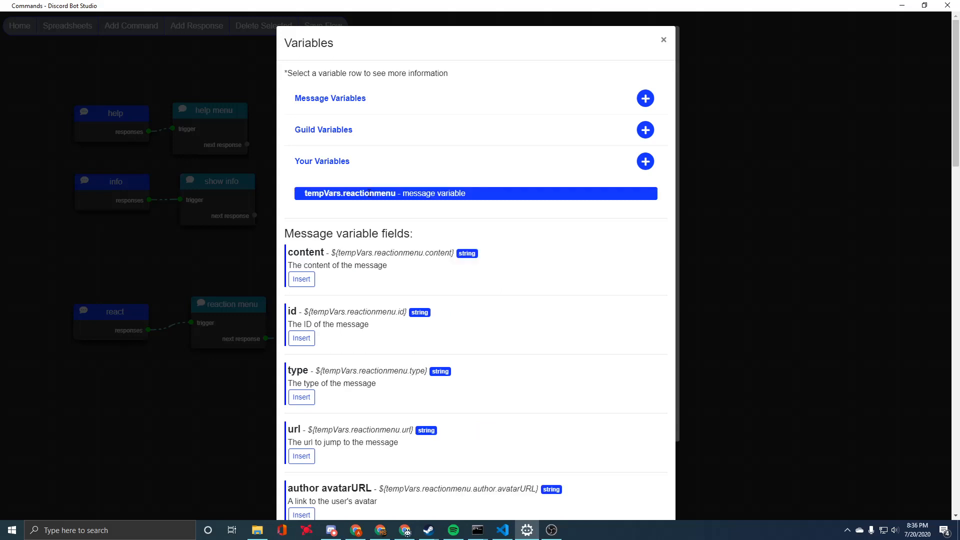
{"action": "left_click", "coordinate": [302, 338]}
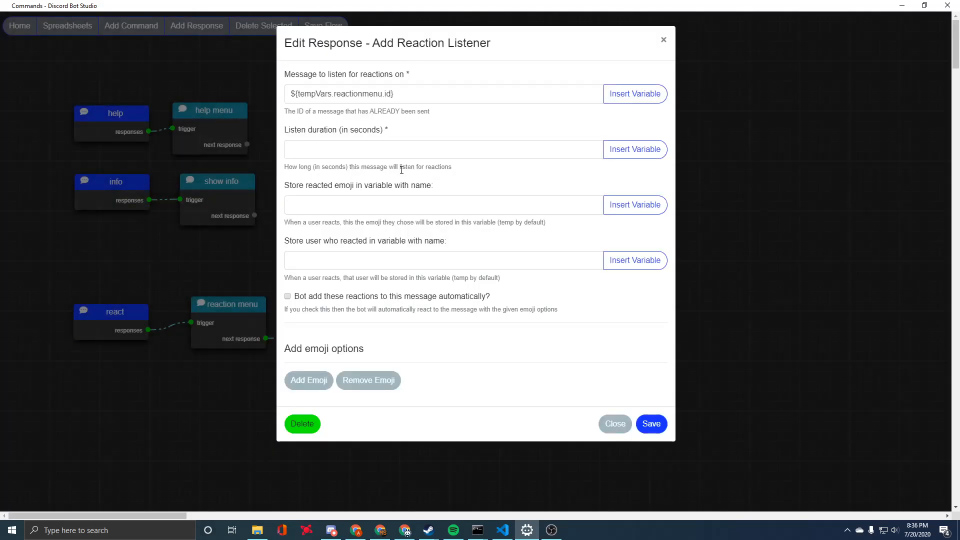
{"action": "left_click", "coordinate": [413, 152]}
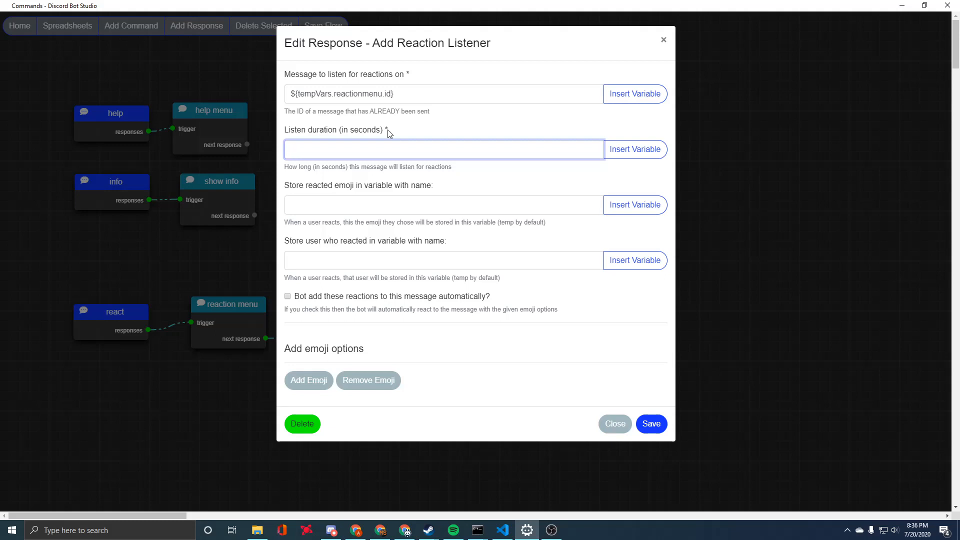
{"action": "type", "text": "600"}
Store the reacted emoji in a variable named "reactionemoji" and the reacting user in one named "reactionuser".
{"action": "left_click", "coordinate": [373, 207]}
{"action": "left_click", "coordinate": [356, 264]}
{"action": "left_click", "coordinate": [368, 209]}
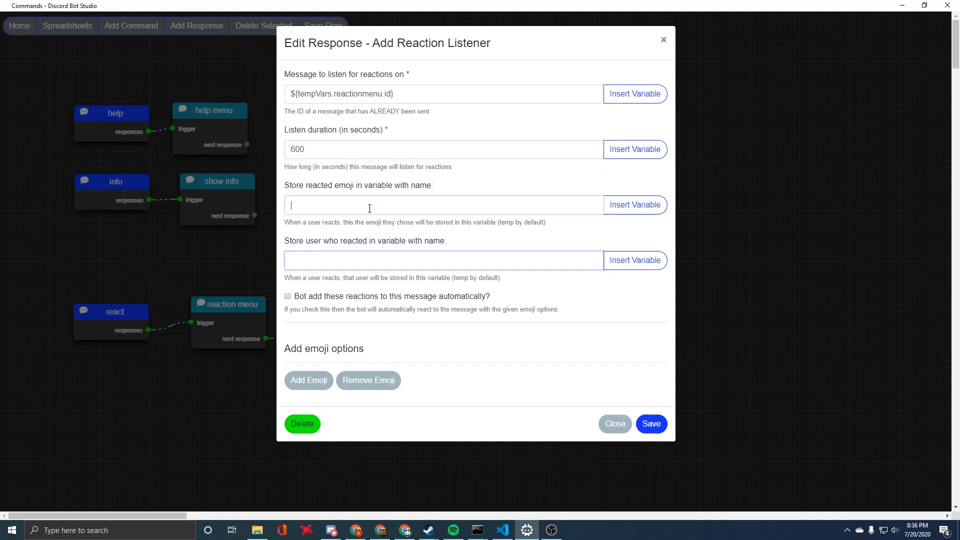
{"action": "left_click", "coordinate": [382, 261]}
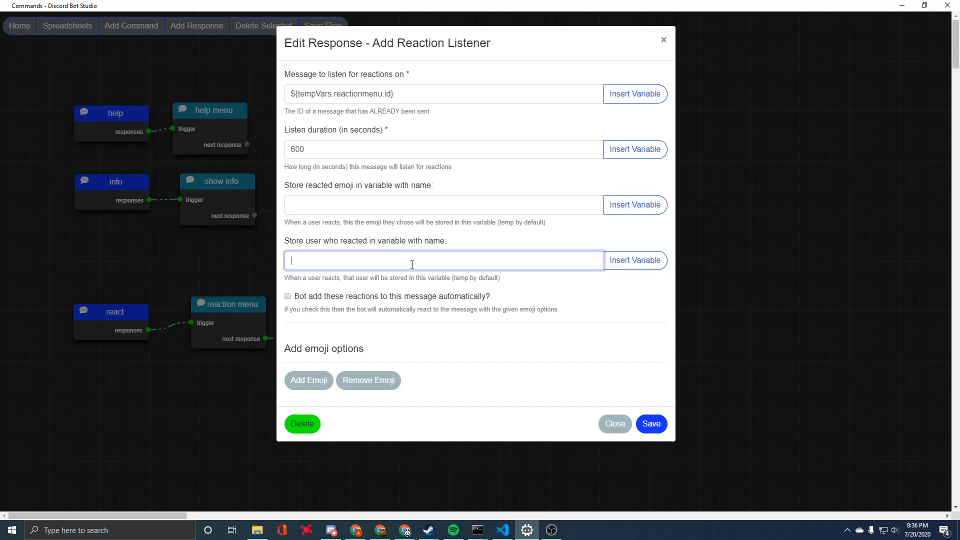
{"action": "left_click", "coordinate": [475, 242]}
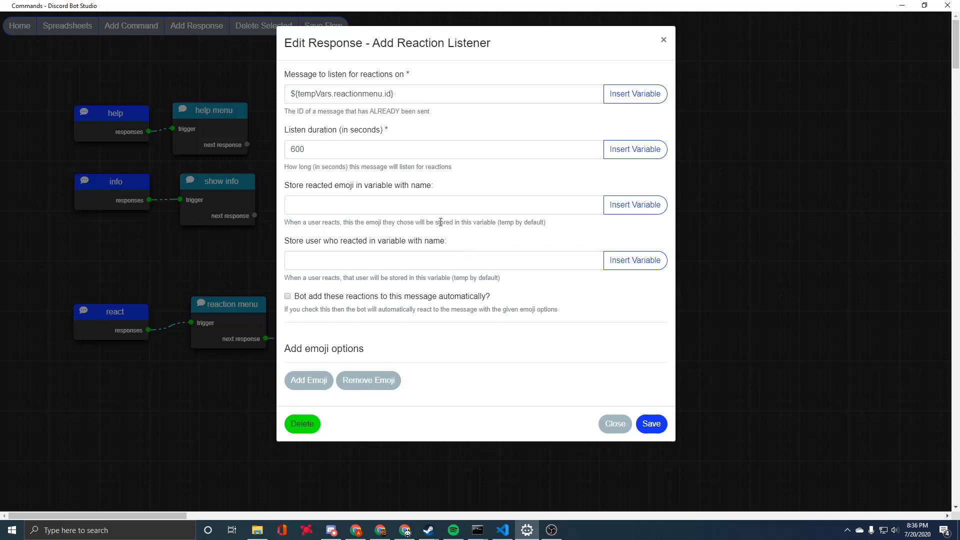
{"action": "left_click", "coordinate": [410, 209]}
{"action": "type", "text": "r"}
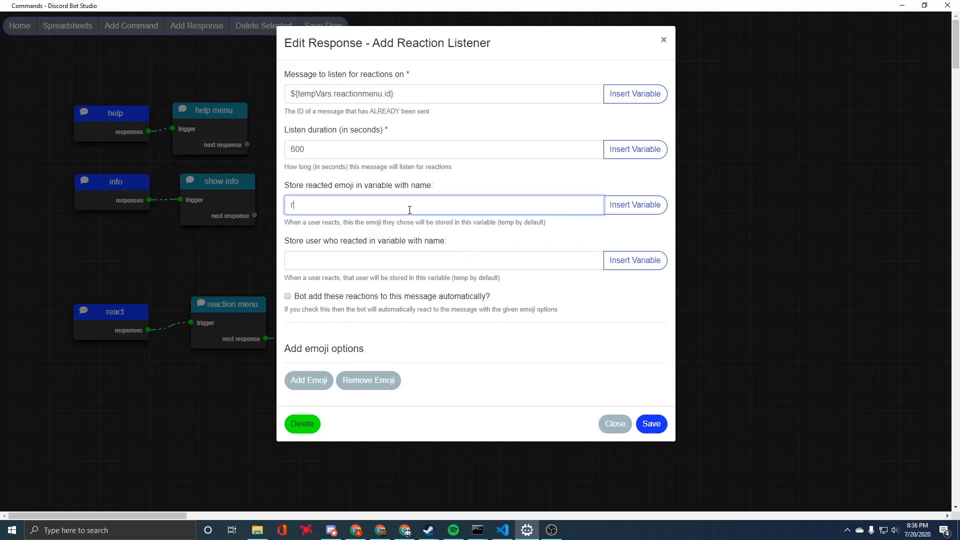
{"action": "type", "text": "eactionemoji"}
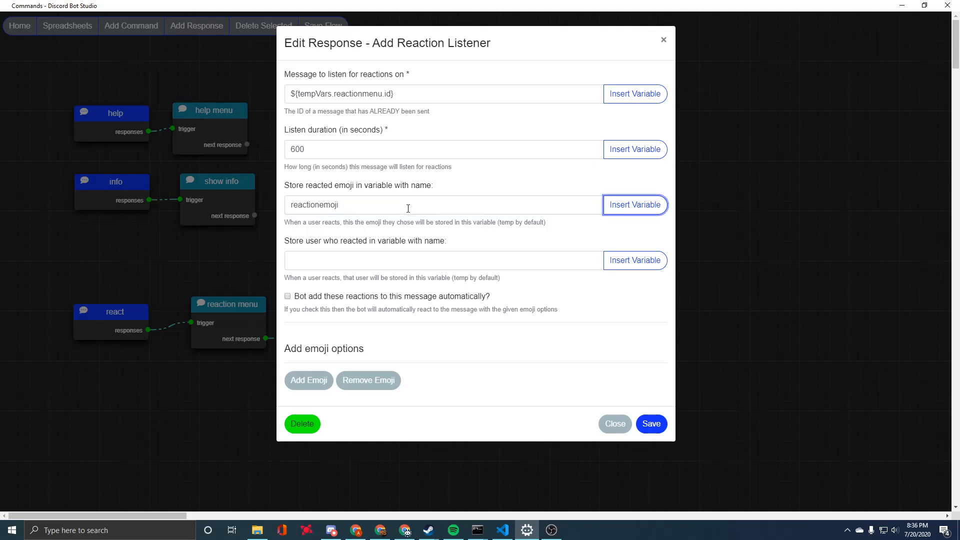
{"action": "left_click", "coordinate": [388, 262]}
{"action": "type", "text": "reactionuser"}
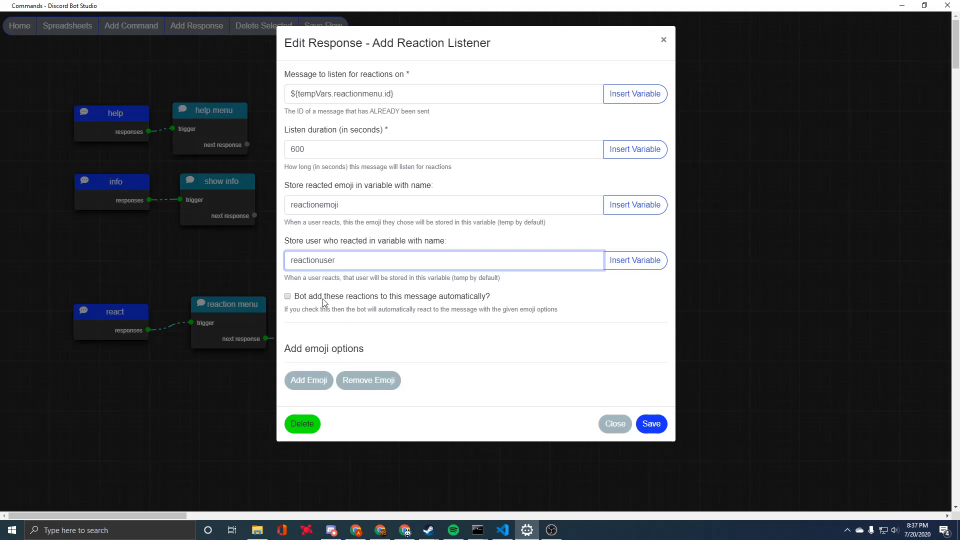
Have the bot add the reactions to the message automatically, and create two empty emoji options.
{"action": "left_click", "coordinate": [403, 299]}
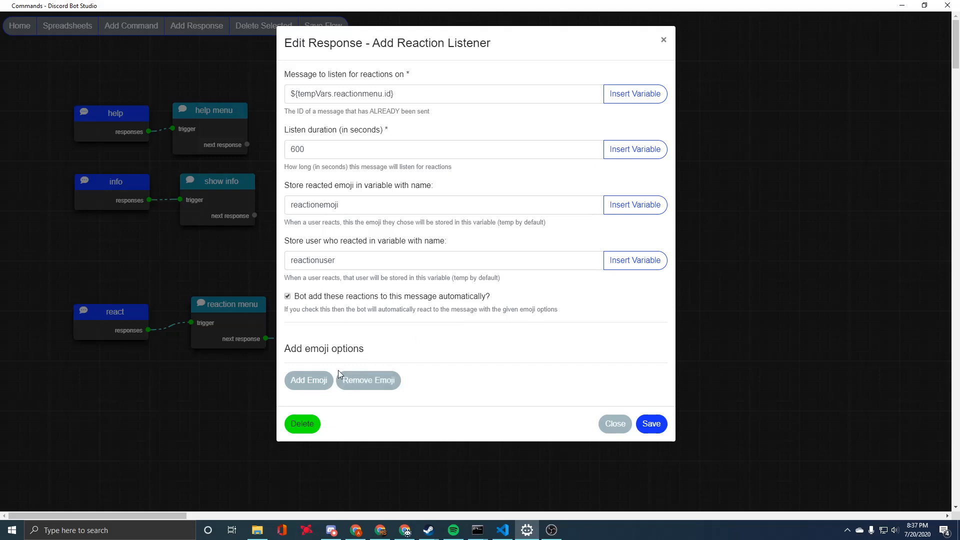
{"action": "scroll", "coordinate": [383, 329], "scroll_direction": "down", "scroll_amount": 2}
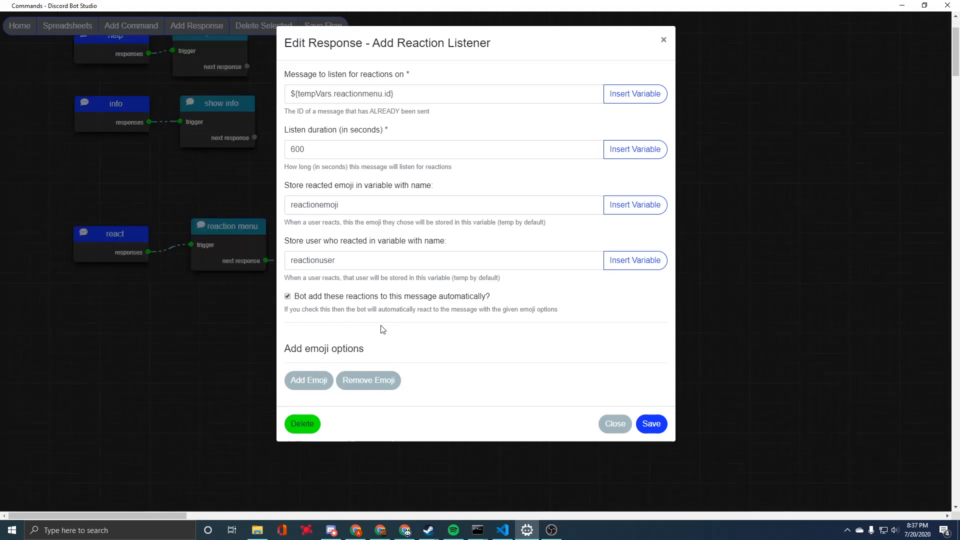
{"action": "scroll", "coordinate": [350, 359], "scroll_direction": "down", "scroll_amount": 3}
{"action": "scroll", "coordinate": [350, 359], "scroll_direction": "up", "scroll_amount": 5}
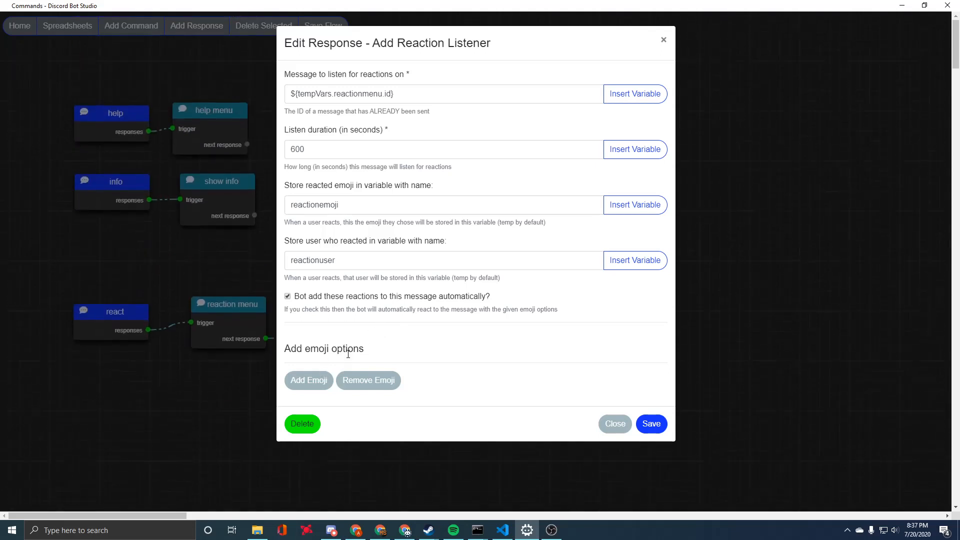
{"action": "left_click", "coordinate": [324, 384]}
{"action": "left_click", "coordinate": [311, 423]}
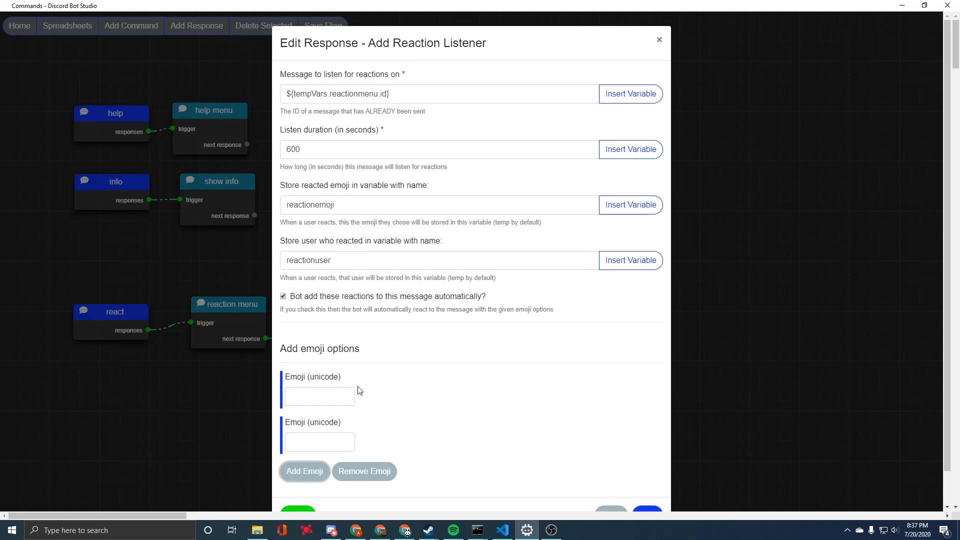
Switch to Chrome, search for "copy paste emoji" in a new tab and open getemoji.com.
{"action": "left_click", "coordinate": [356, 530]}
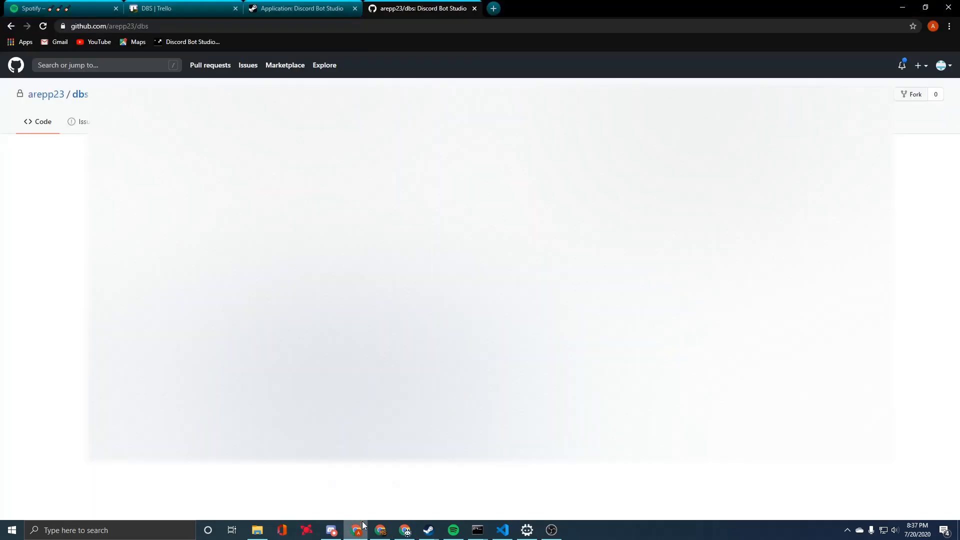
{"action": "left_click", "coordinate": [493, 9]}
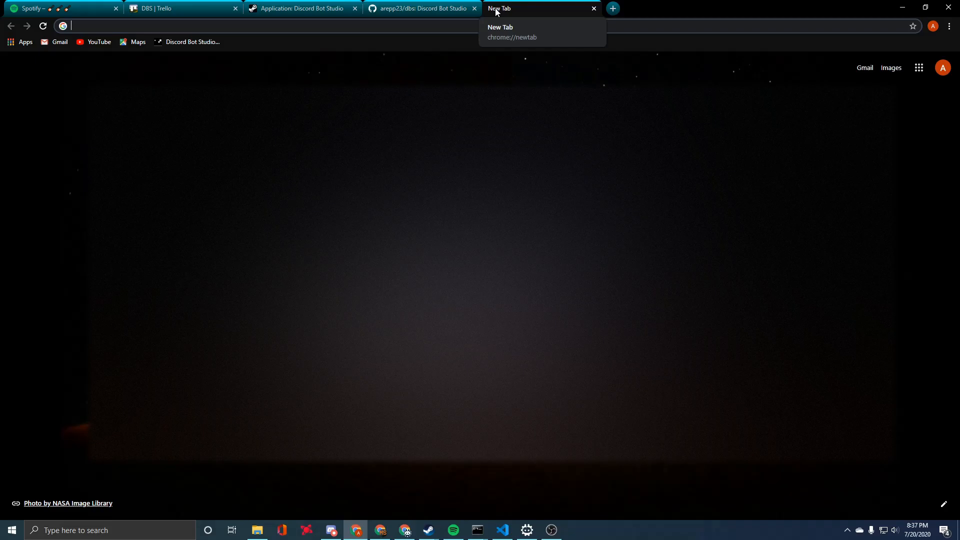
{"action": "type", "text": "c"}
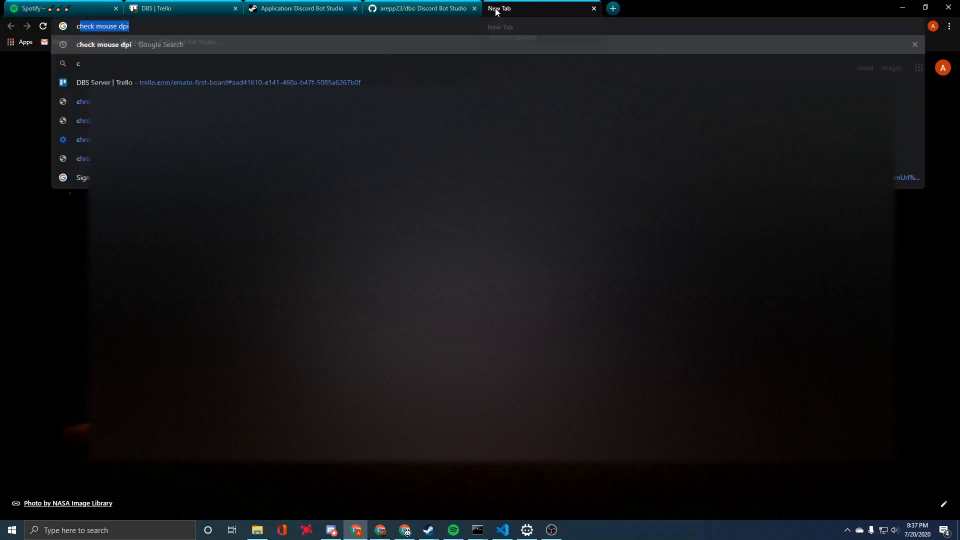
{"action": "type", "text": "opy paste emoji"}
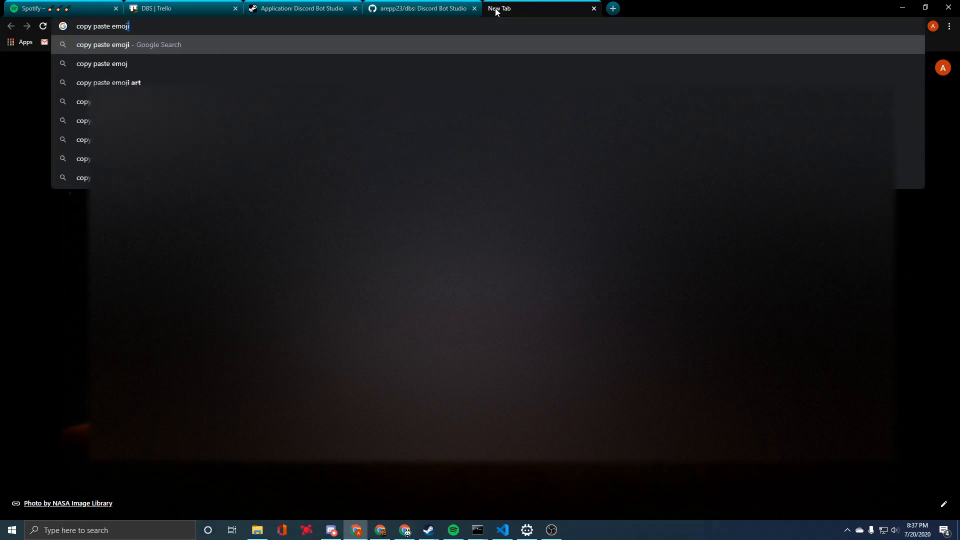
{"action": "key", "text": "Return"}
{"action": "left_click", "coordinate": [209, 154]}
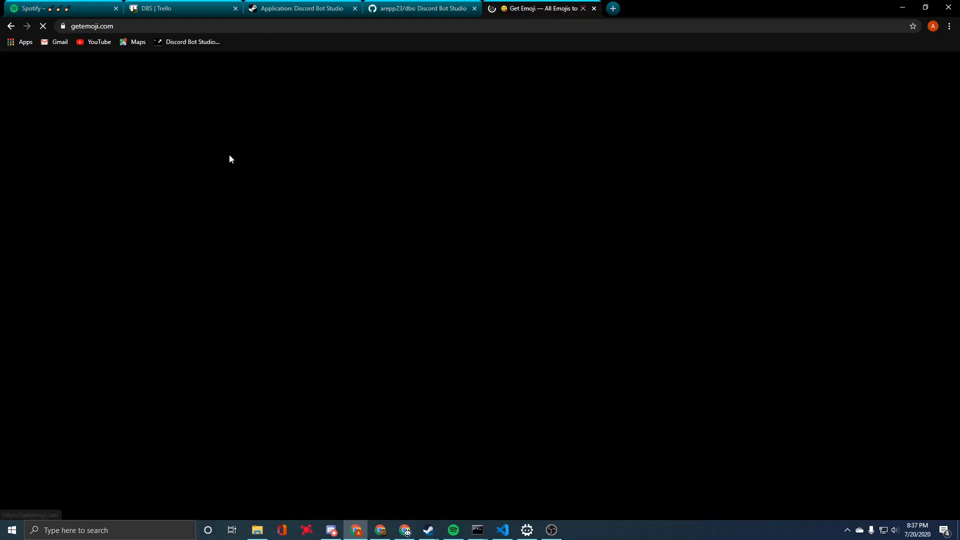
Copy the cowboy hat face emoji from the Smileys and paste it into the listener's first emoji option in Discord Bot Studio.
{"action": "scroll", "coordinate": [479, 305], "scroll_direction": "down", "scroll_amount": 3}
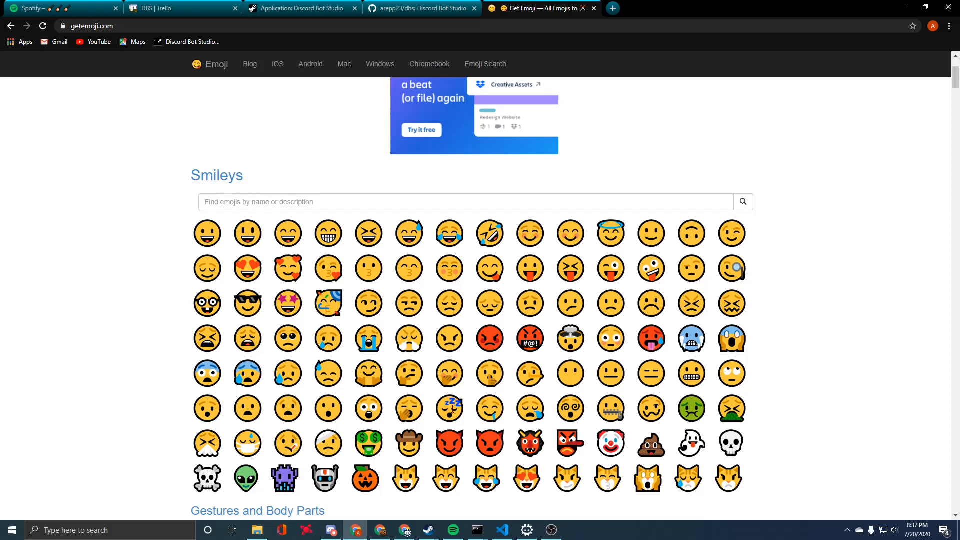
{"action": "left_click", "coordinate": [423, 447]}
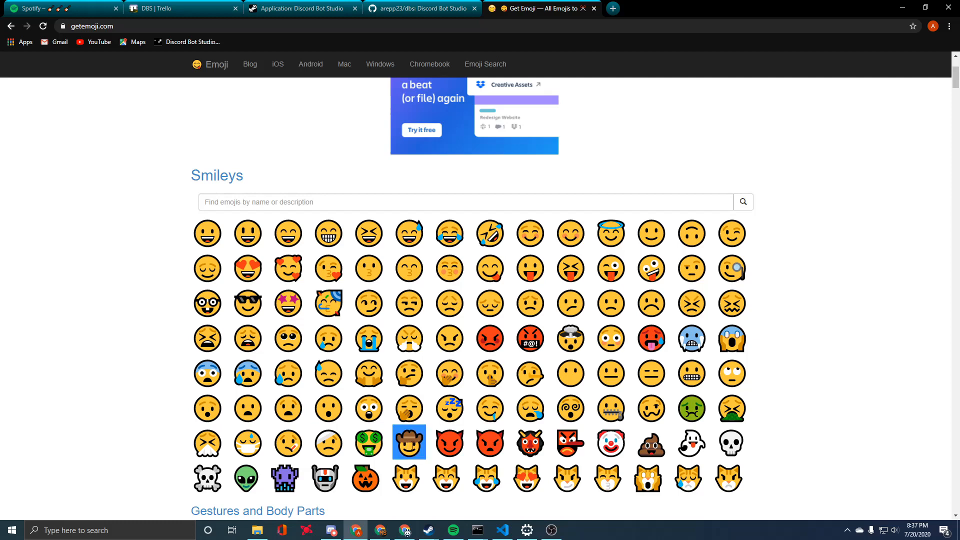
{"action": "right_click", "coordinate": [412, 444]}
{"action": "left_click", "coordinate": [428, 451]}
{"action": "left_click", "coordinate": [527, 530]}
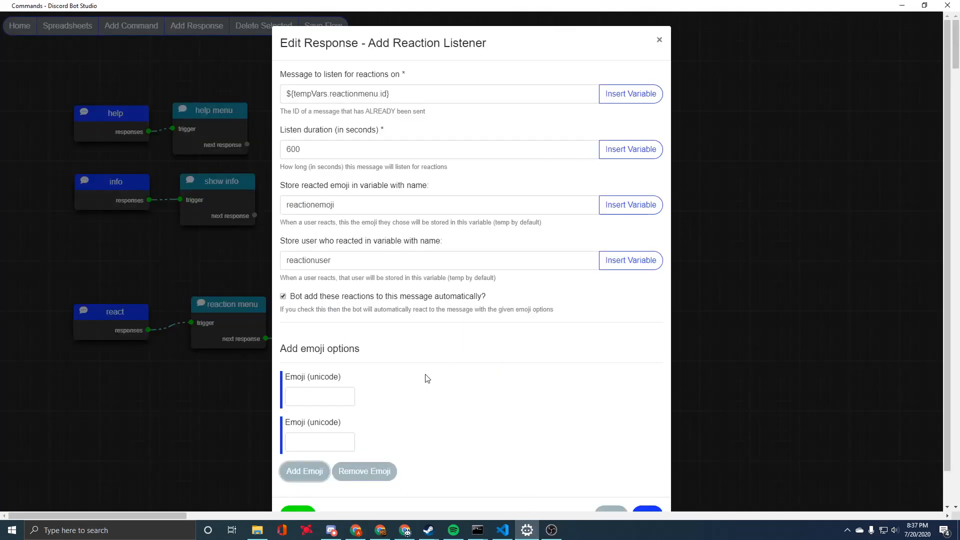
{"action": "left_click", "coordinate": [330, 399]}
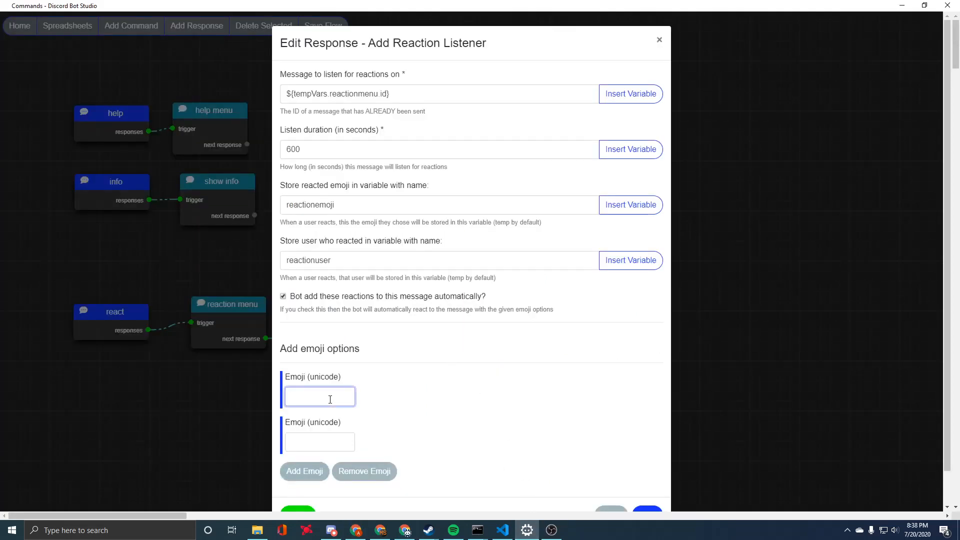
{"action": "key", "text": "ctrl+v"}
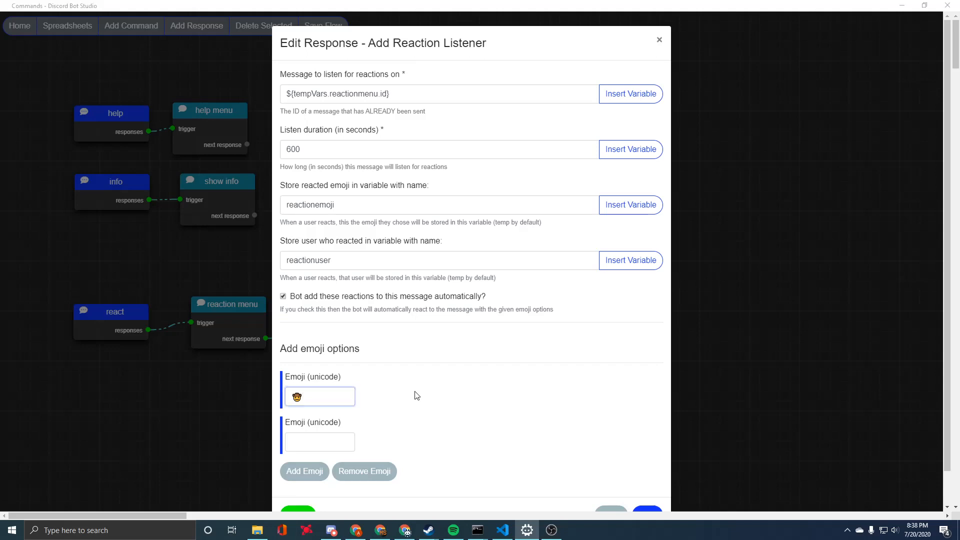
Copy the red angry face emoji from getemoji.com into the listener's second emoji option and save the response.
{"action": "key", "text": "alt+Tab"}
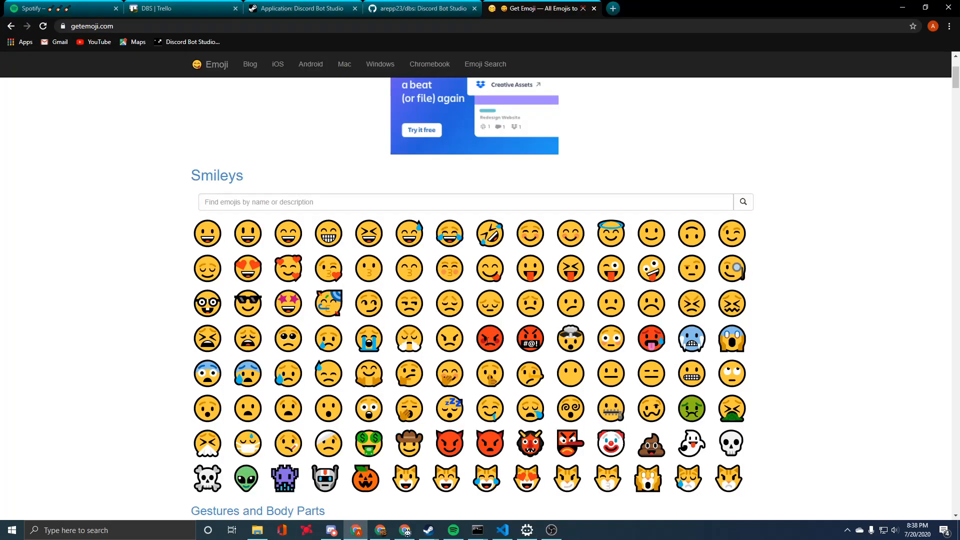
{"action": "left_click", "coordinate": [490, 338]}
{"action": "key", "text": "alt+Tab"}
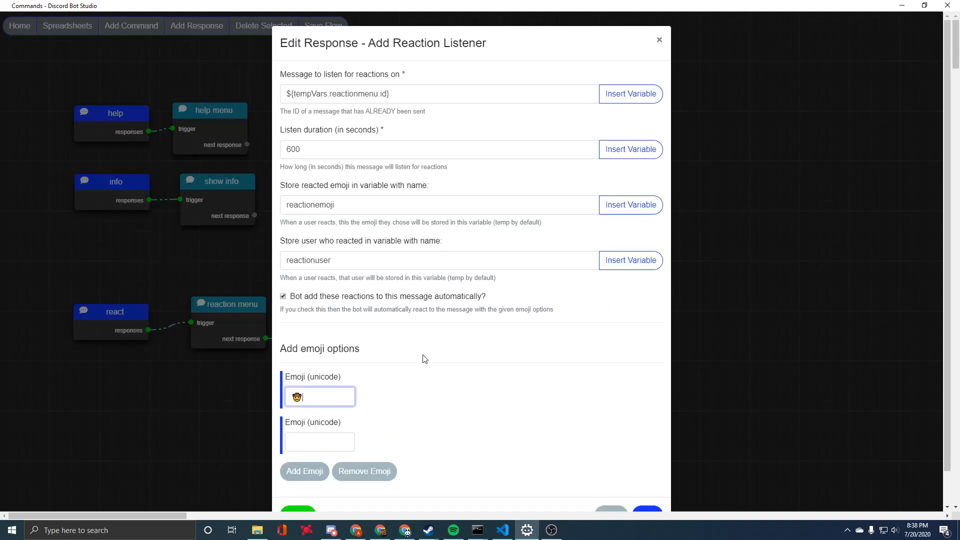
{"action": "left_click", "coordinate": [345, 442]}
{"action": "key", "text": "ctrl+v"}
{"action": "scroll", "coordinate": [414, 377], "scroll_direction": "down", "scroll_amount": 1}
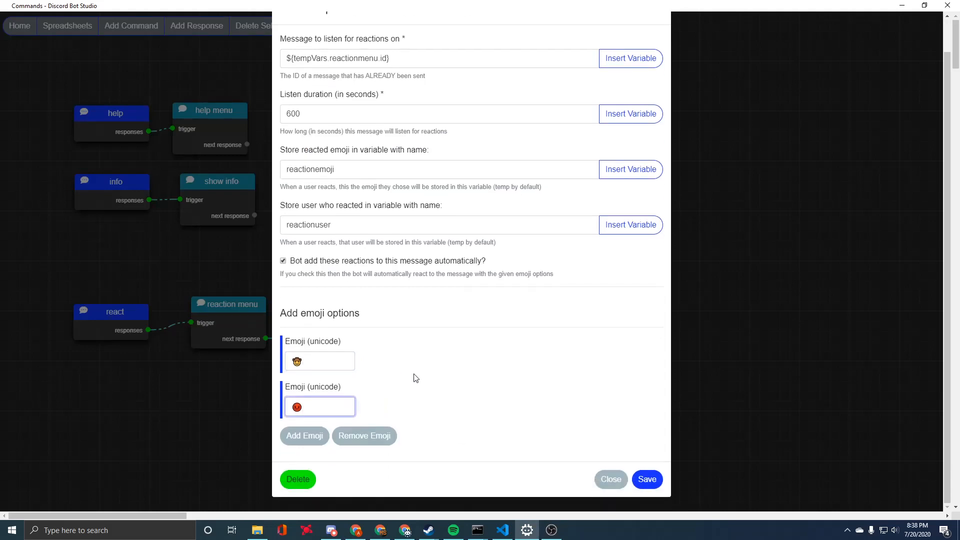
{"action": "scroll", "coordinate": [594, 417], "scroll_direction": "up", "scroll_amount": 1}
{"action": "scroll", "coordinate": [594, 418], "scroll_direction": "down", "scroll_amount": 1}
{"action": "left_click", "coordinate": [650, 480]}
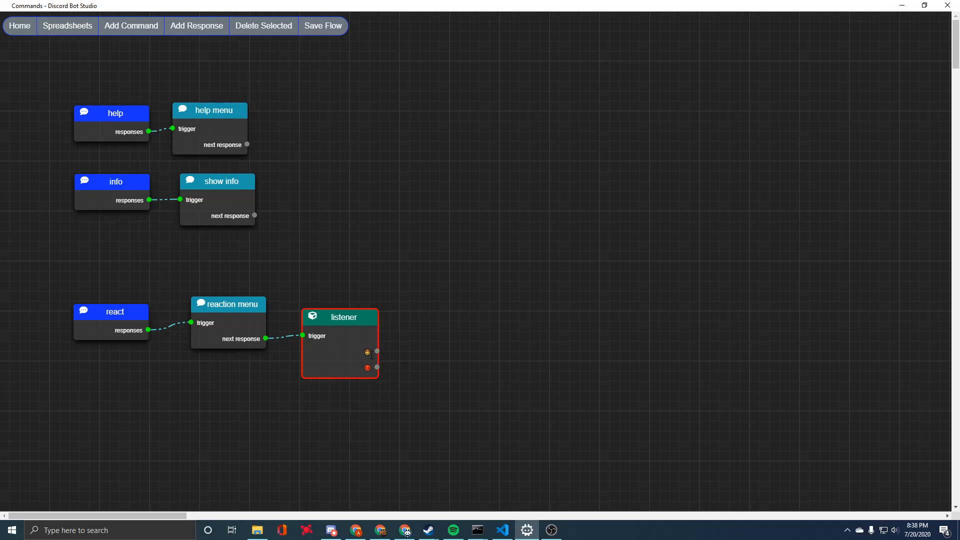
{"action": "left_click", "coordinate": [331, 530]}
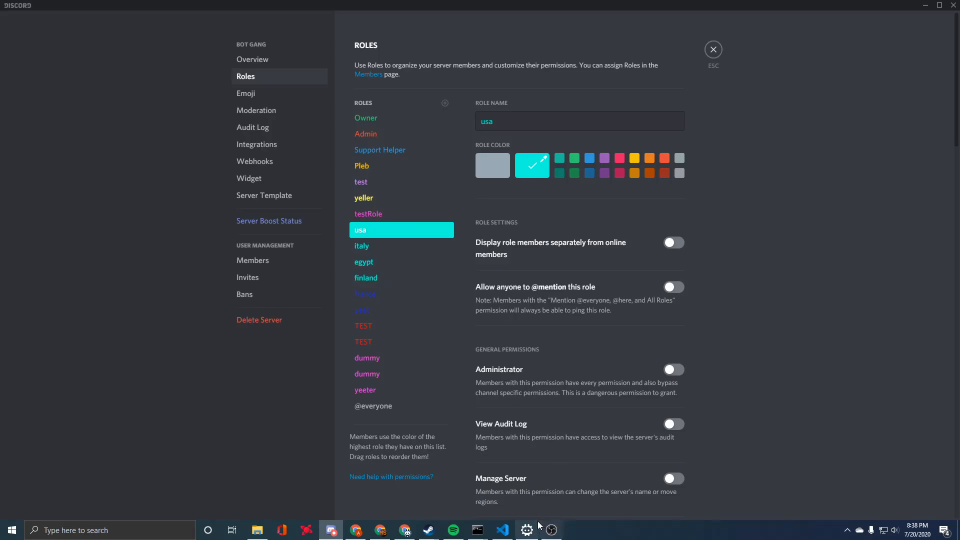
{"action": "left_click", "coordinate": [528, 534]}
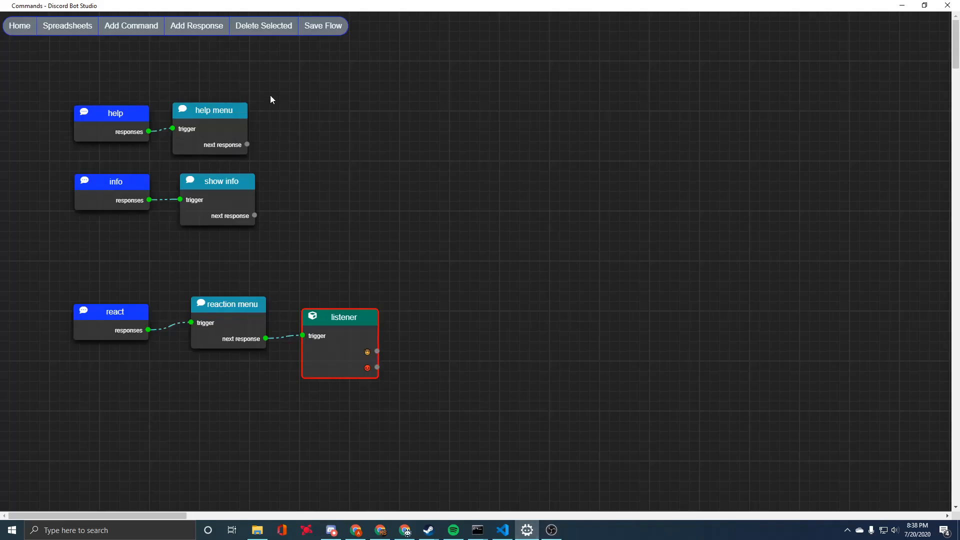
{"action": "left_click", "coordinate": [214, 27]}
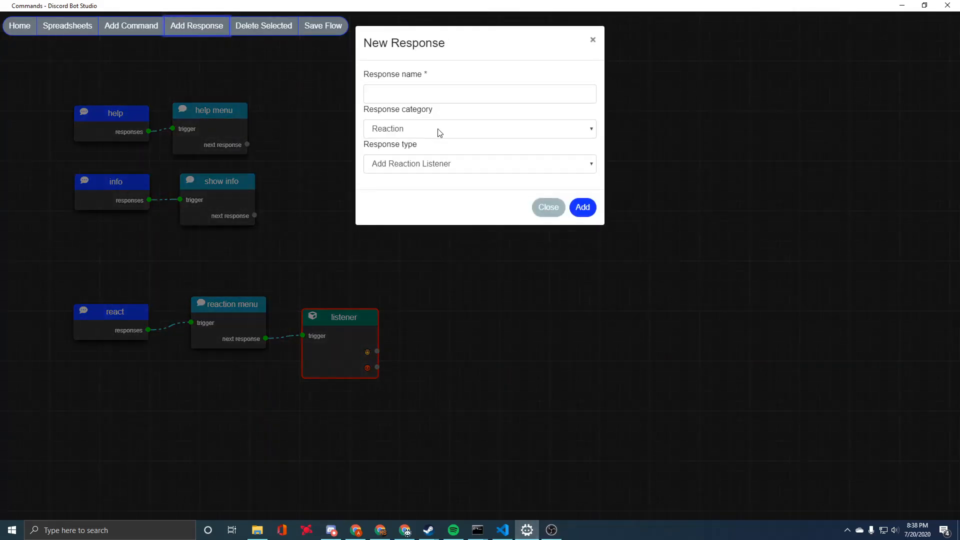
{"action": "left_click", "coordinate": [434, 131]}
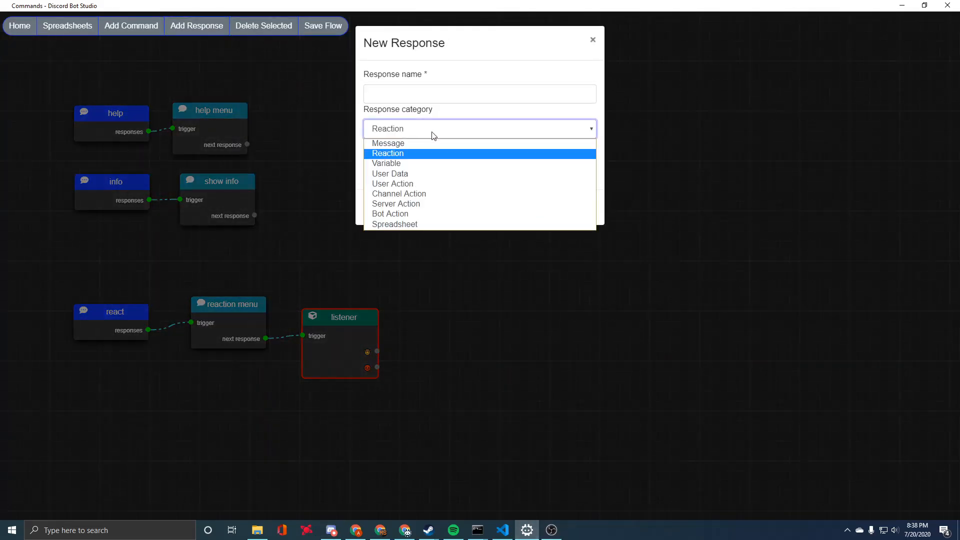
{"action": "left_click", "coordinate": [407, 184]}
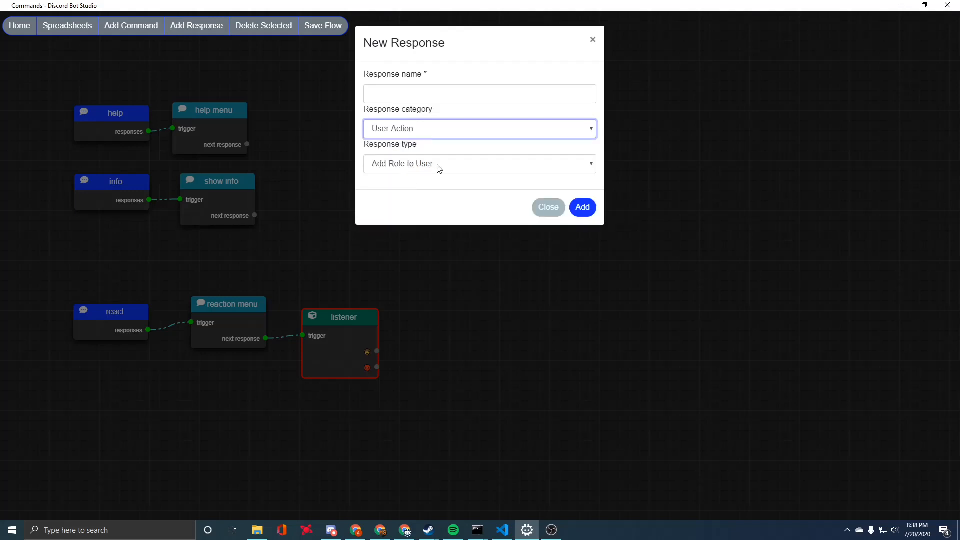
{"action": "left_click", "coordinate": [419, 166]}
{"action": "left_click", "coordinate": [418, 166]}
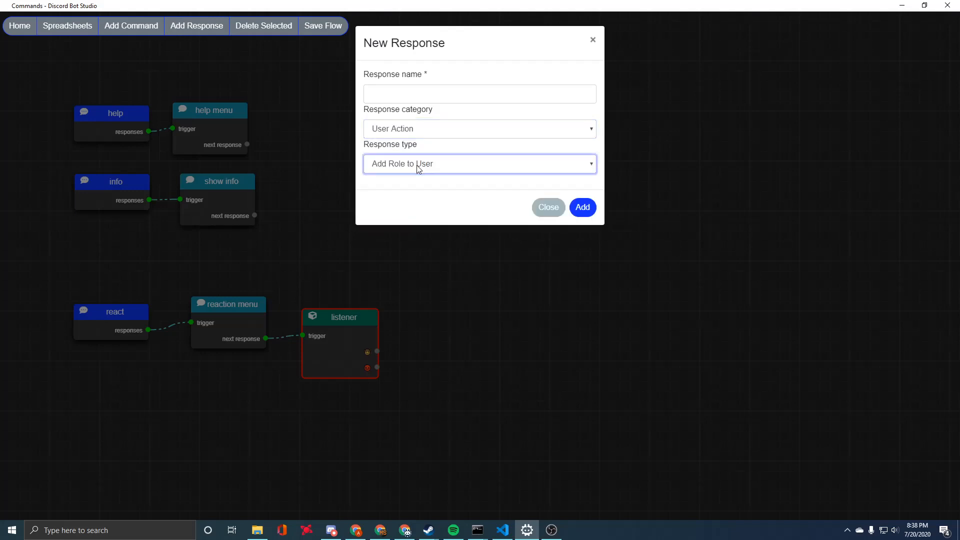
{"action": "left_click", "coordinate": [402, 91]}
{"action": "type", "text": "add usa role"}
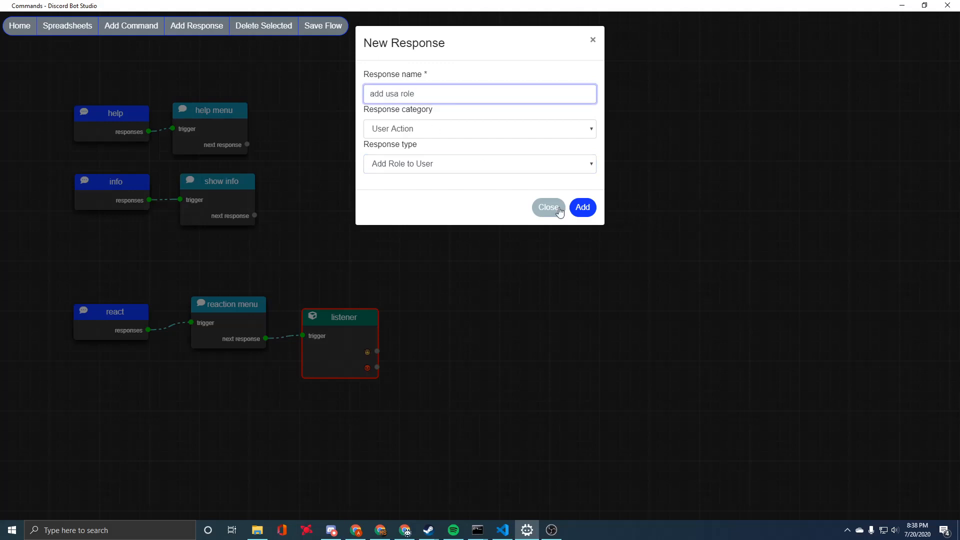
{"action": "left_click", "coordinate": [583, 207]}
Place the add usa role response beside the listener and link the cowboy emoji output to its trigger.
{"action": "left_click_drag", "start_coordinate": [181, 150], "coordinate": [466, 315]}
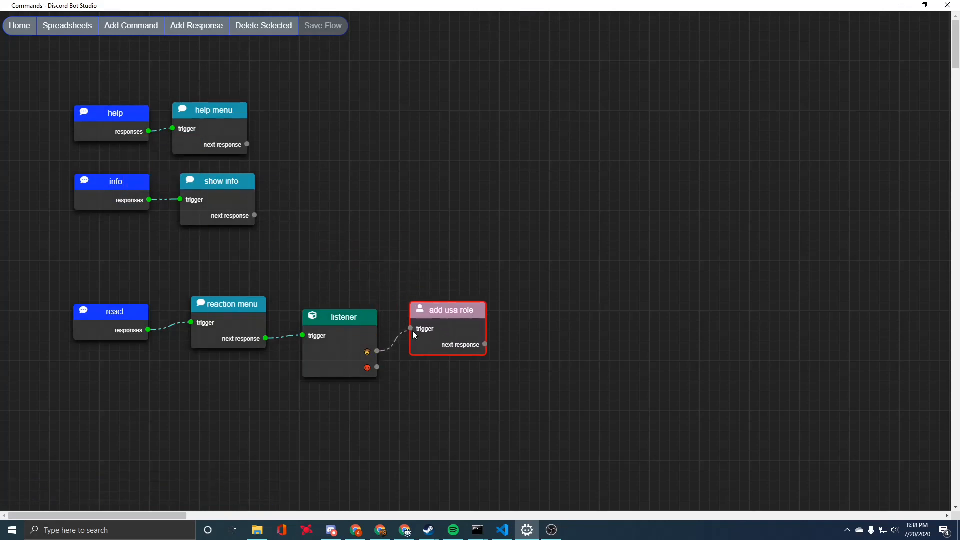
{"action": "left_click_drag", "start_coordinate": [412, 331], "coordinate": [411, 329]}
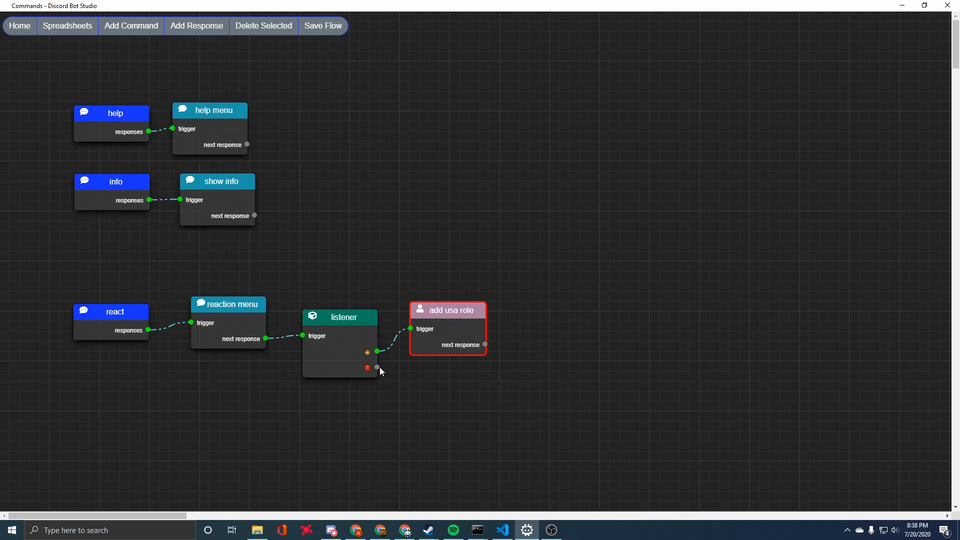
{"action": "left_click_drag", "start_coordinate": [378, 368], "coordinate": [434, 386]}
Look through the message variables and custom variables available for the User field of the add usa role response.
{"action": "double_click", "coordinate": [468, 315]}
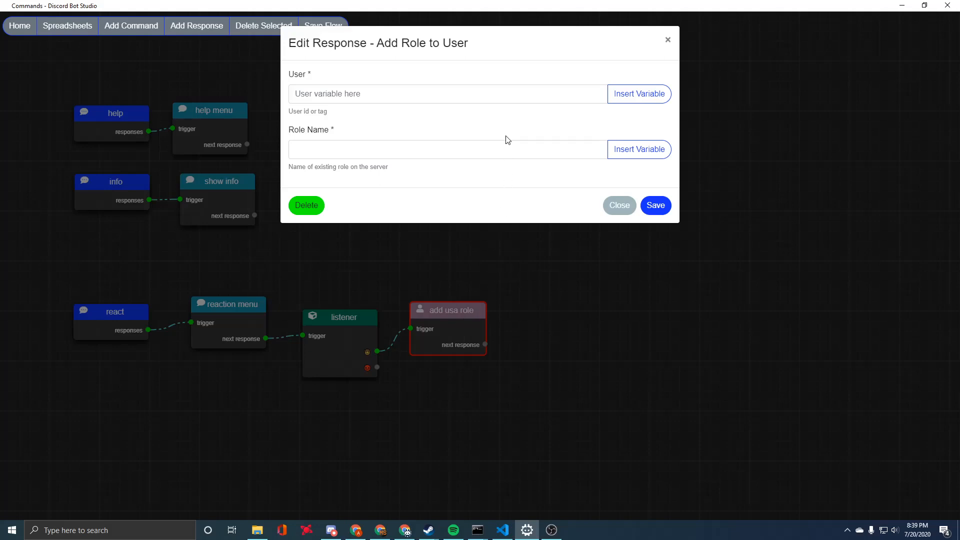
{"action": "left_click", "coordinate": [625, 104]}
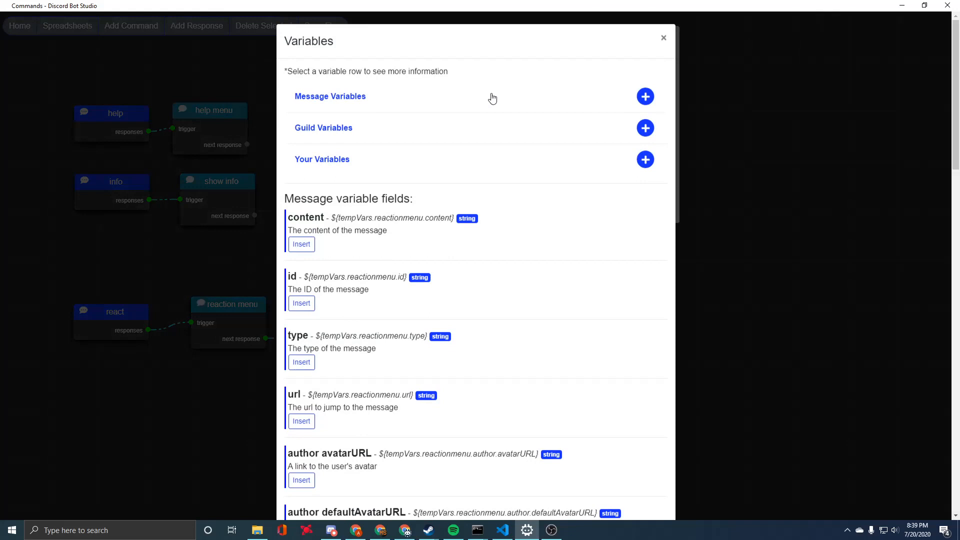
{"action": "left_click", "coordinate": [398, 108]}
{"action": "left_click", "coordinate": [384, 131]}
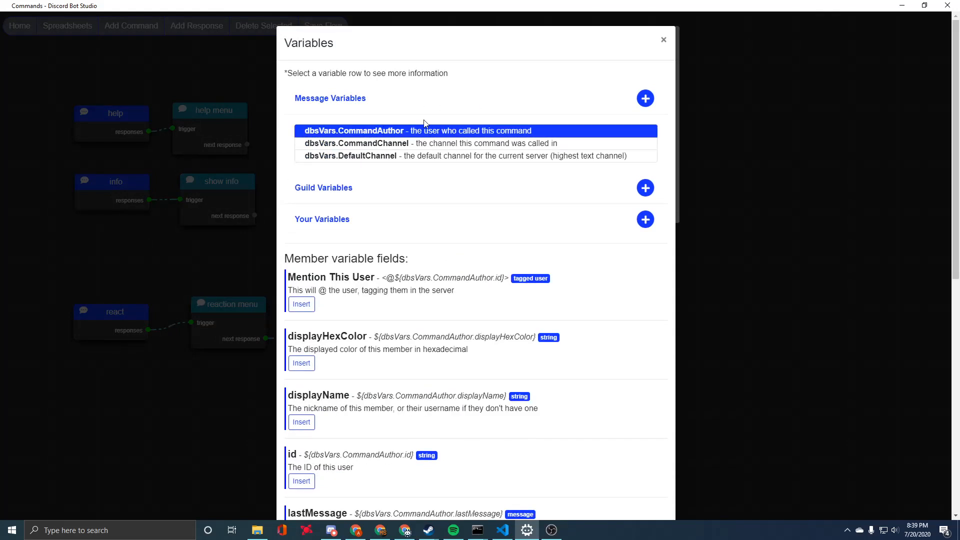
{"action": "left_click", "coordinate": [388, 219]}
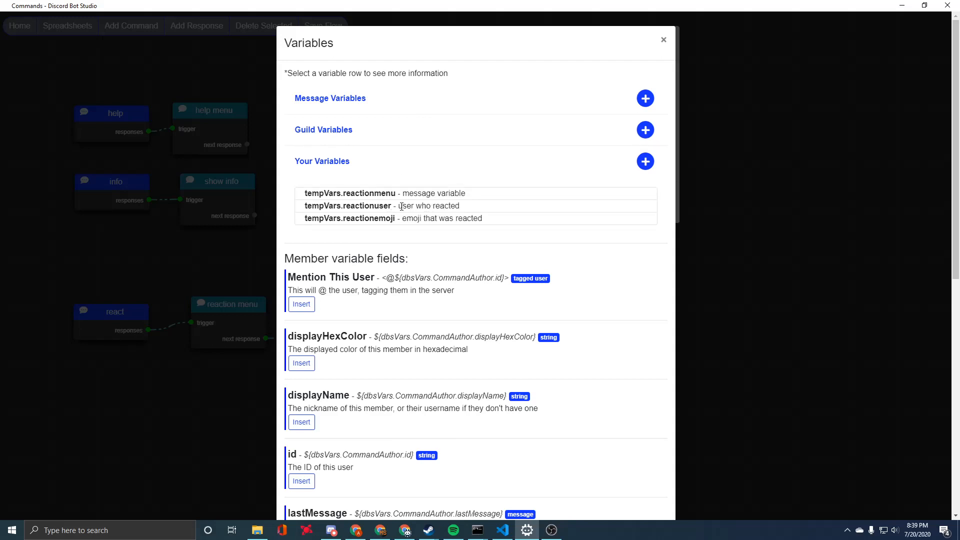
{"action": "left_click", "coordinate": [402, 207]}
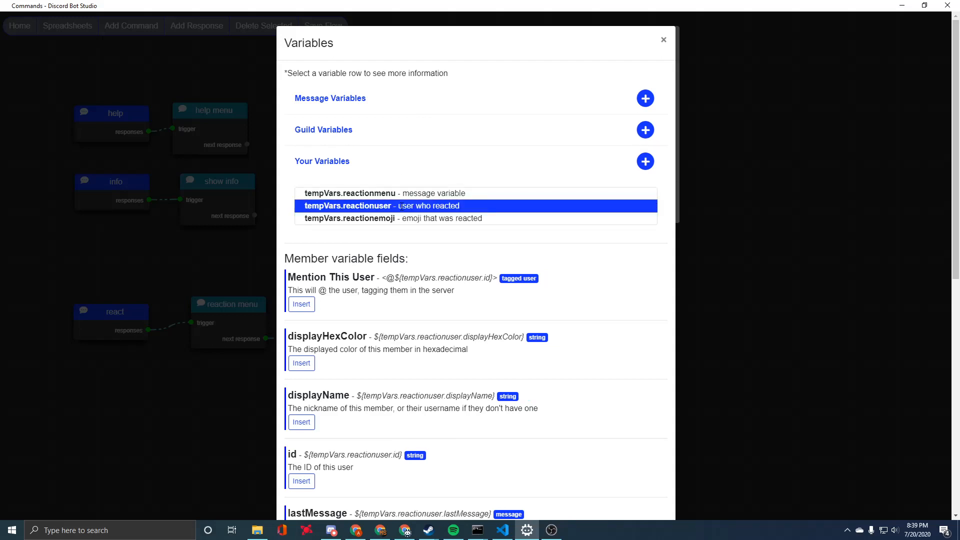
{"action": "left_click", "coordinate": [188, 255]}
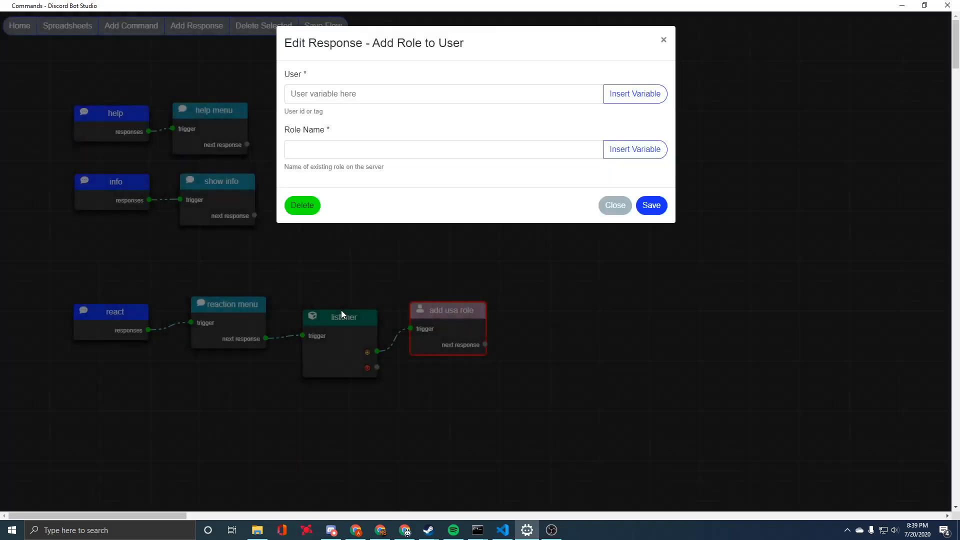
Review the listener's setting for the variable that stores the user who reacted.
{"action": "left_click", "coordinate": [341, 314]}
{"action": "left_click", "coordinate": [341, 318]}
{"action": "double_click", "coordinate": [341, 318]}
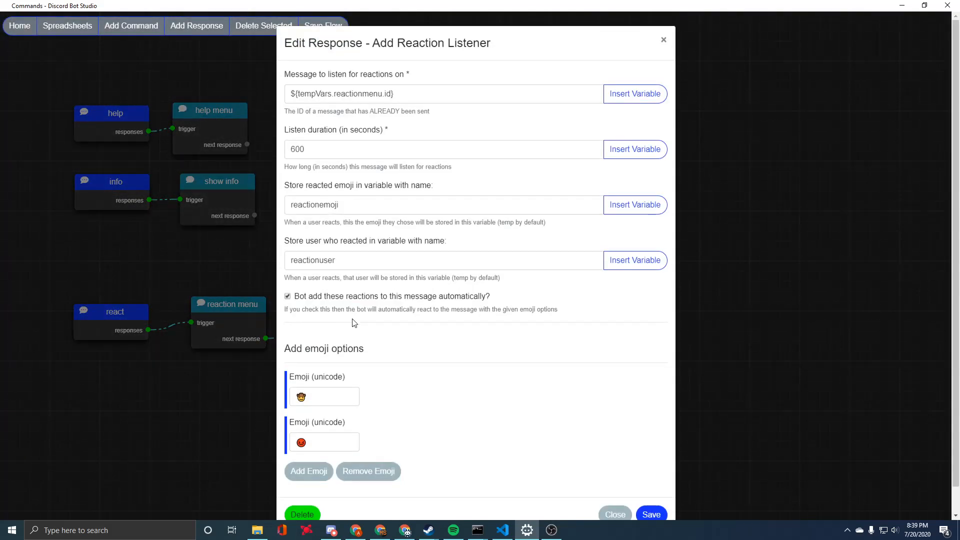
{"action": "double_click", "coordinate": [357, 264]}
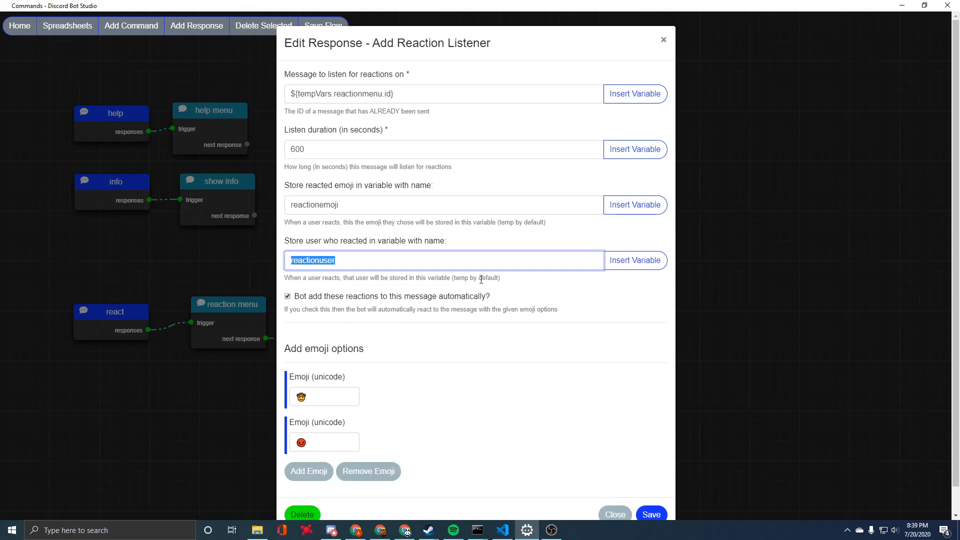
{"action": "left_click", "coordinate": [510, 247]}
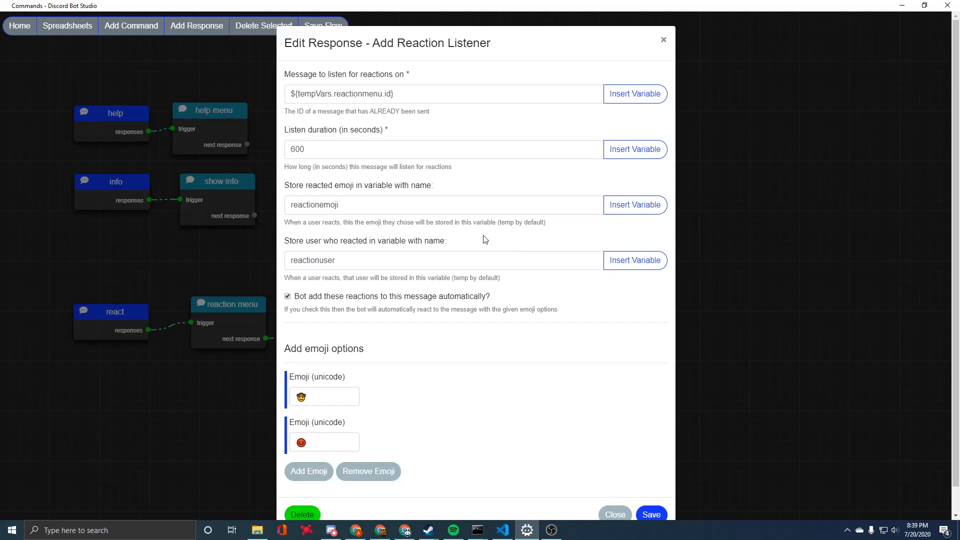
{"action": "double_click", "coordinate": [345, 261]}
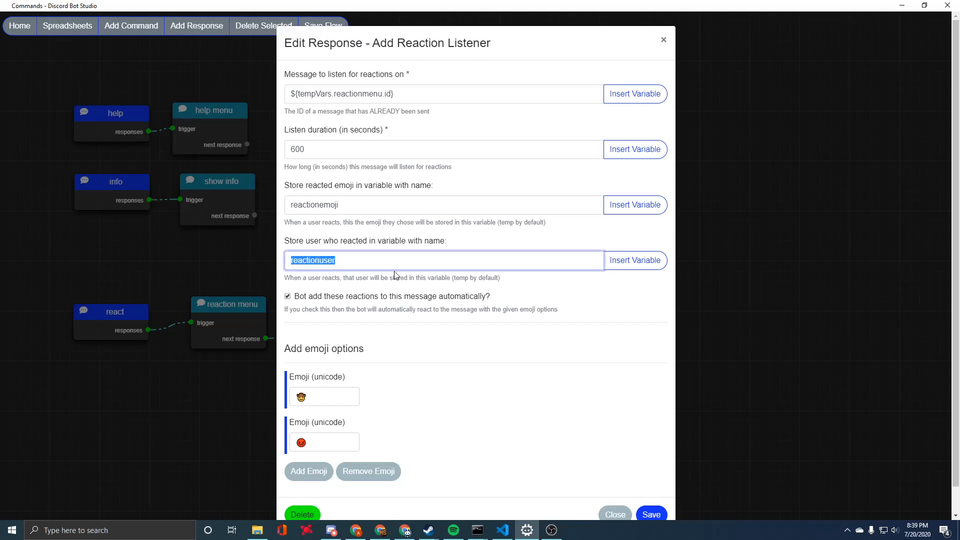
{"action": "left_click", "coordinate": [729, 283]}
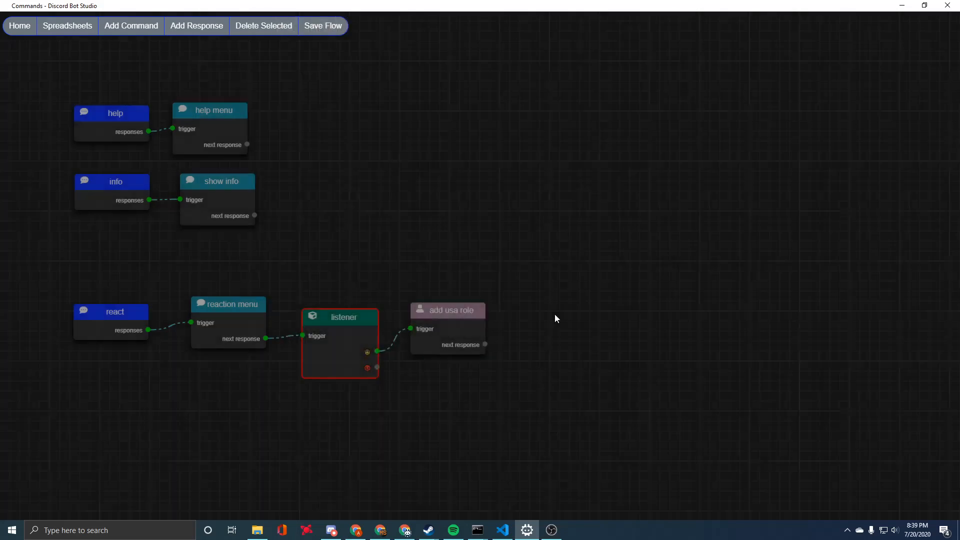
Set the add usa role response's user to ${tempVars.reactionuser.id} and its role name to usa, and save it.
{"action": "double_click", "coordinate": [467, 310]}
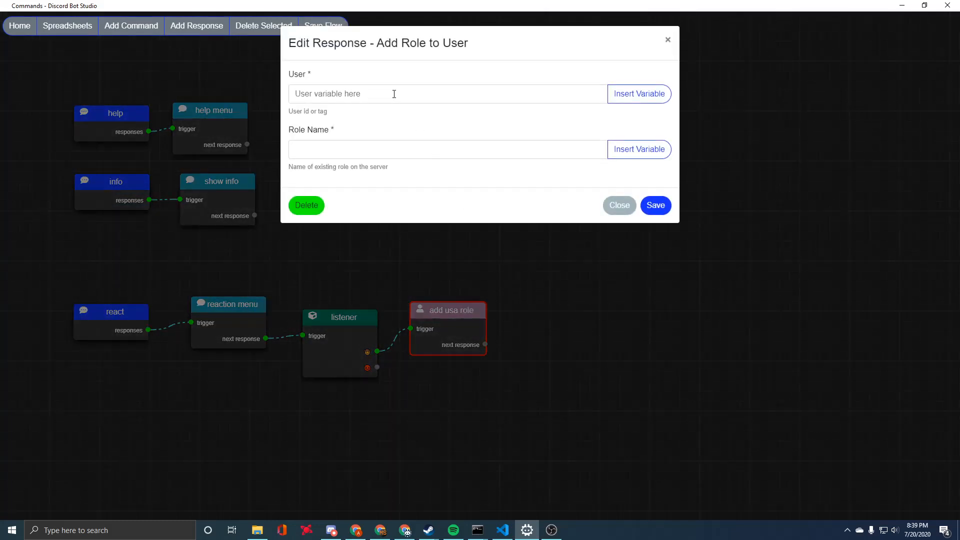
{"action": "left_click", "coordinate": [643, 95]}
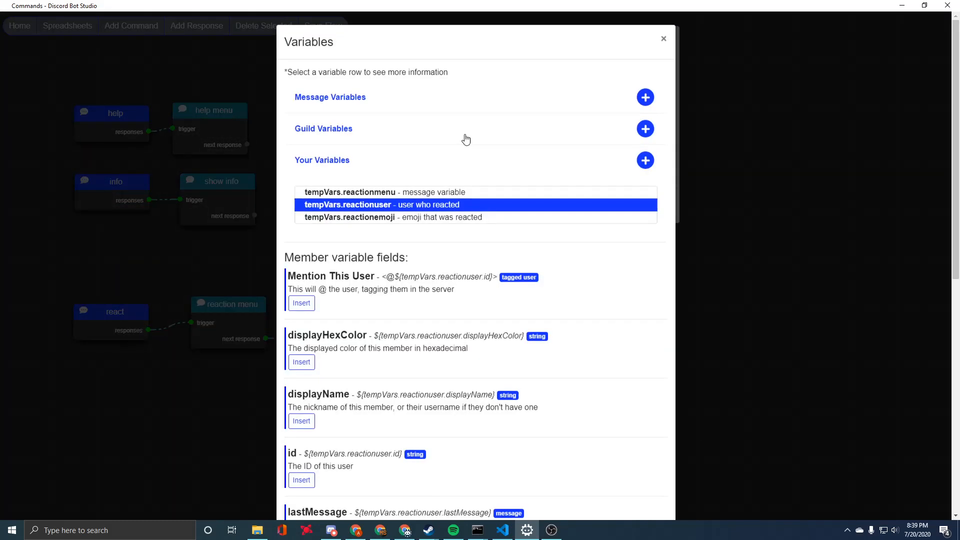
{"action": "left_click", "coordinate": [302, 481]}
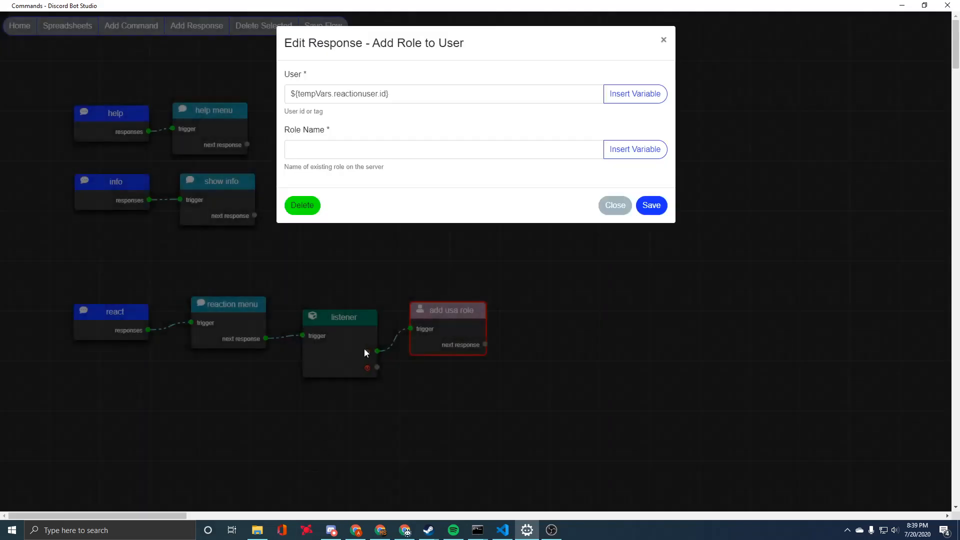
{"action": "left_click", "coordinate": [351, 150]}
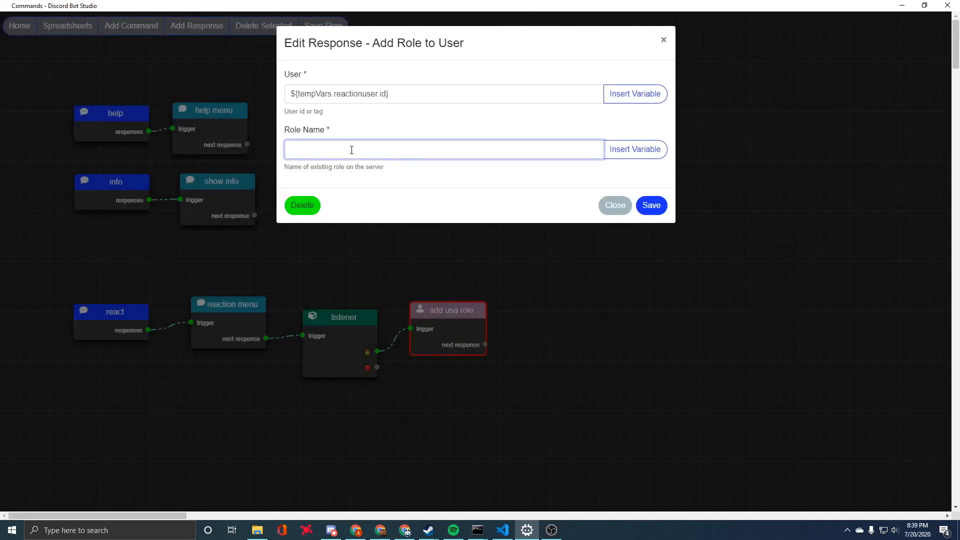
{"action": "type", "text": "usa"}
{"action": "left_click", "coordinate": [655, 205]}
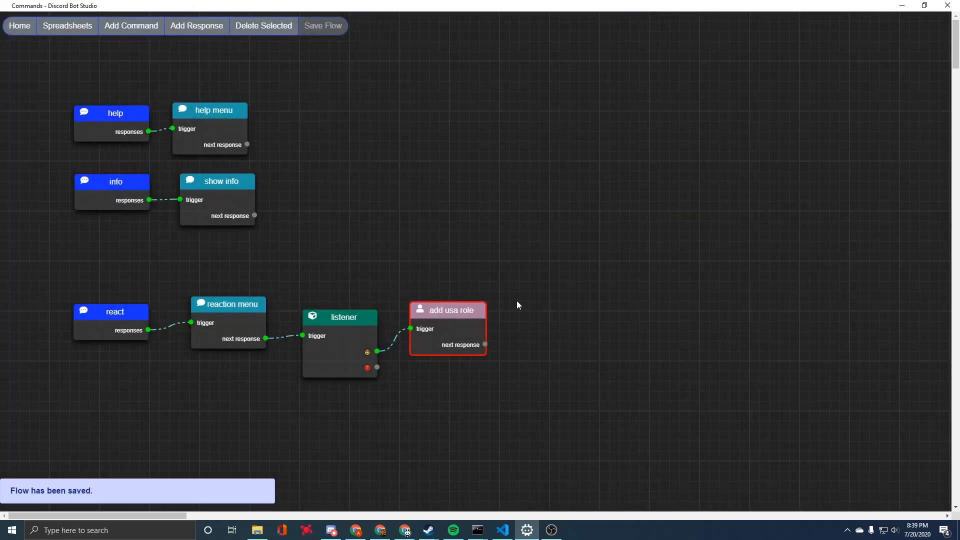
Add a Send Message response named "angry" below add usa role and link the listener's red angry emoji output to its trigger.
{"action": "left_click", "coordinate": [210, 25]}
{"action": "left_click", "coordinate": [447, 131]}
{"action": "left_click", "coordinate": [442, 144]}
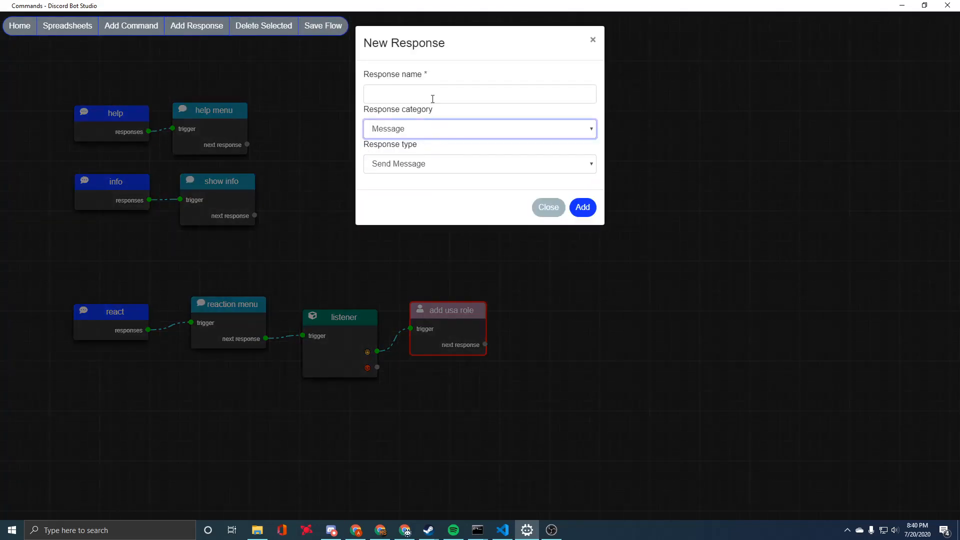
{"action": "left_click", "coordinate": [432, 94]}
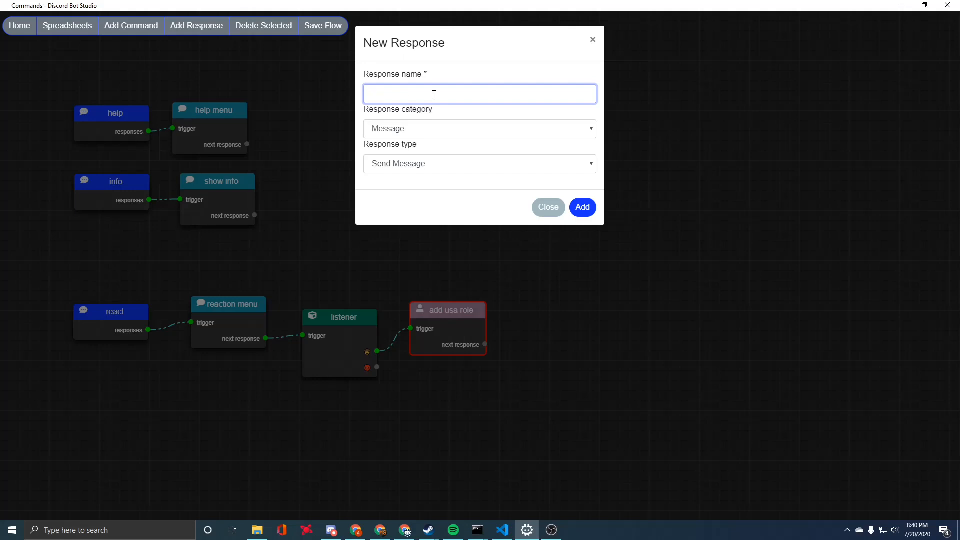
{"action": "type", "text": "angry"}
{"action": "left_click", "coordinate": [582, 207]}
{"action": "left_click_drag", "start_coordinate": [188, 152], "coordinate": [484, 387]}
{"action": "left_click_drag", "start_coordinate": [377, 367], "coordinate": [404, 385]}
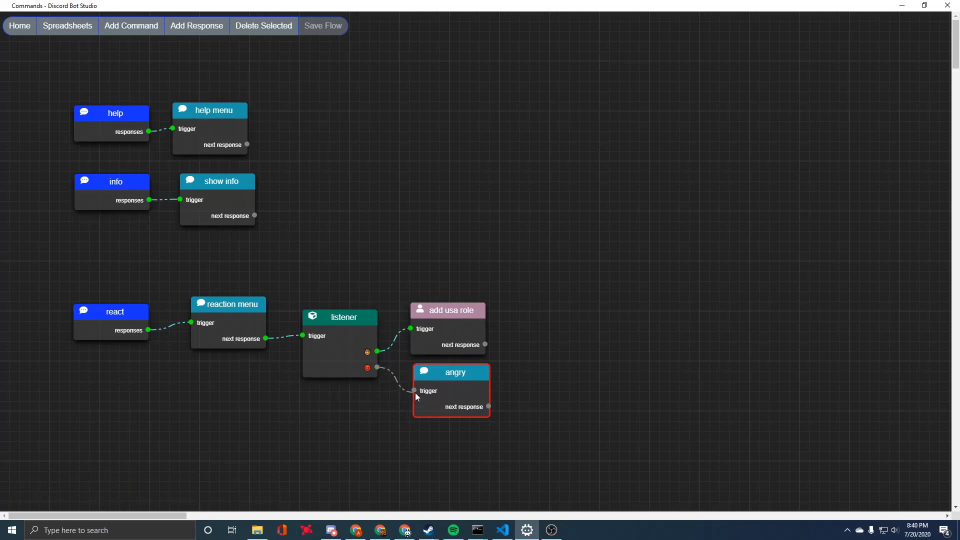
Set the angry response's channel to the ID of the channel the command was called in, ${dbsVars.CommandChannel.id}.
{"action": "double_click", "coordinate": [441, 371]}
{"action": "left_click", "coordinate": [623, 95]}
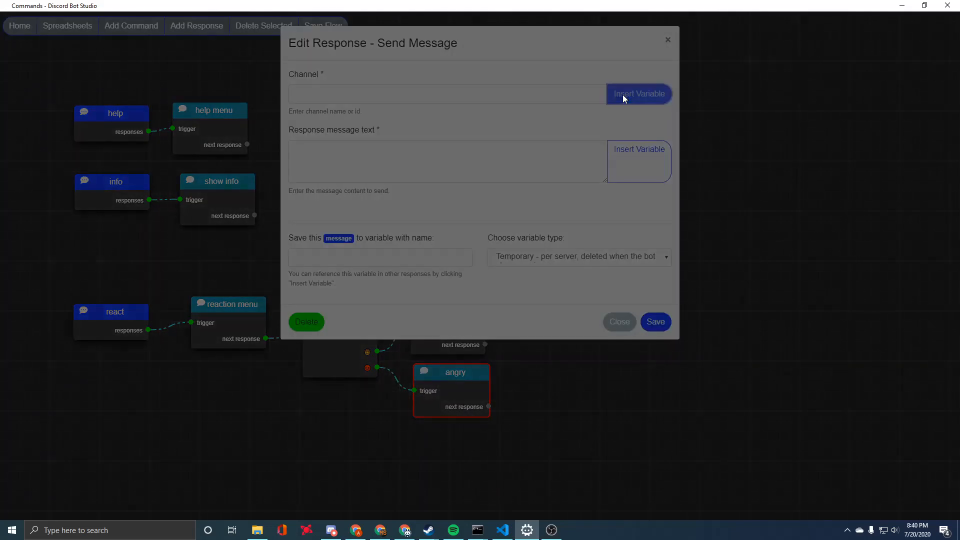
{"action": "left_click", "coordinate": [378, 99]}
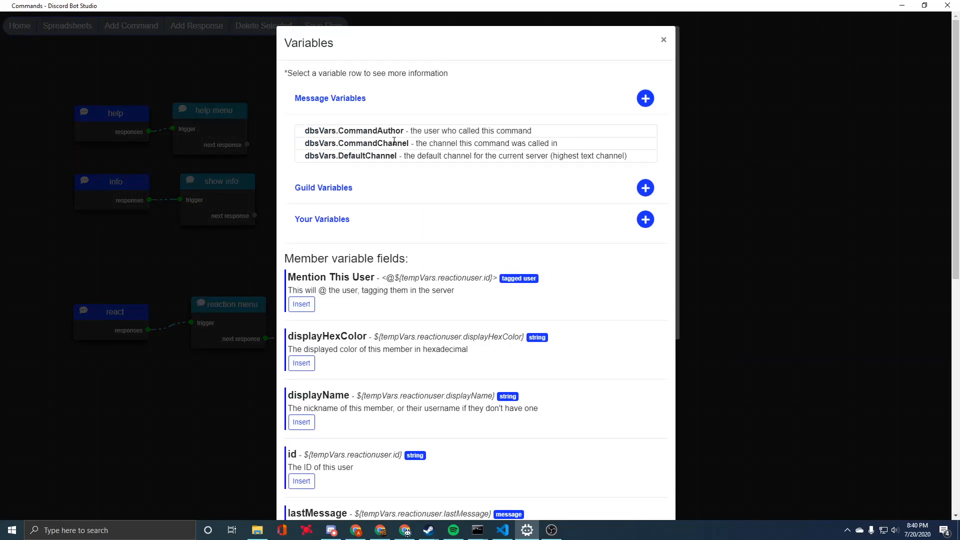
{"action": "left_click", "coordinate": [394, 144]}
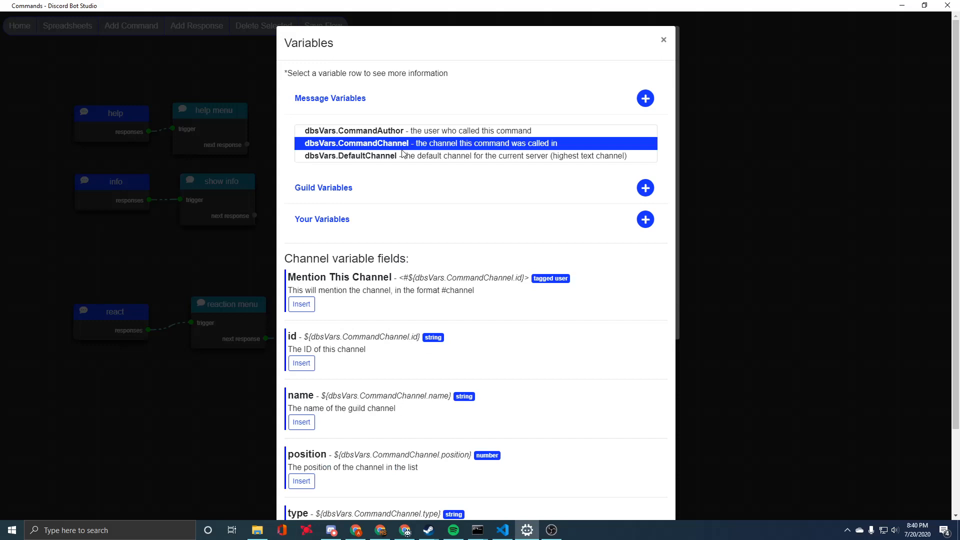
{"action": "left_click", "coordinate": [302, 363]}
{"action": "triple_click", "coordinate": [286, 113]}
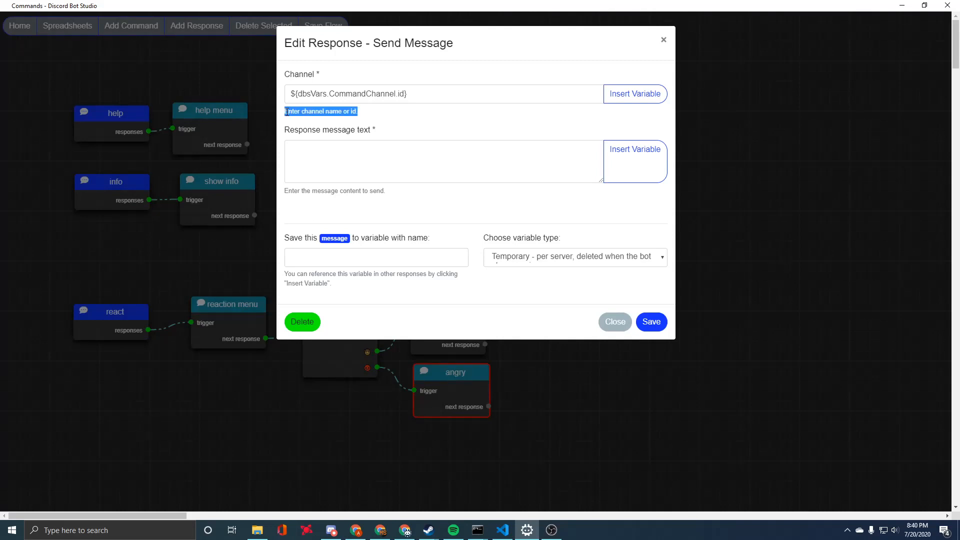
{"action": "left_click", "coordinate": [371, 119]}
Set the angry response's message text to "You must be angry! ${tempVars.reactionemoji}" and save the response.
{"action": "left_click", "coordinate": [377, 164]}
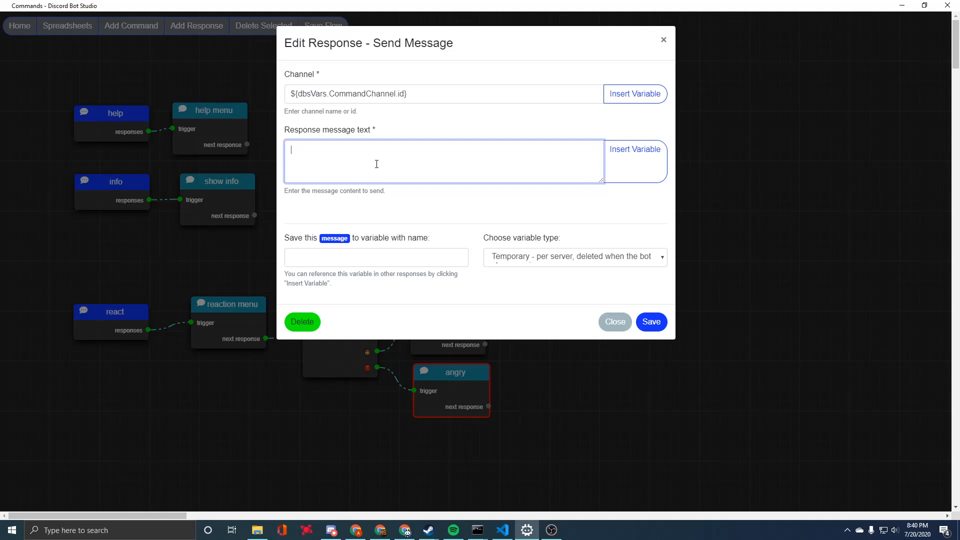
{"action": "type", "text": "You must be angry!"}
{"action": "left_click", "coordinate": [636, 163]}
{"action": "left_click", "coordinate": [395, 218]}
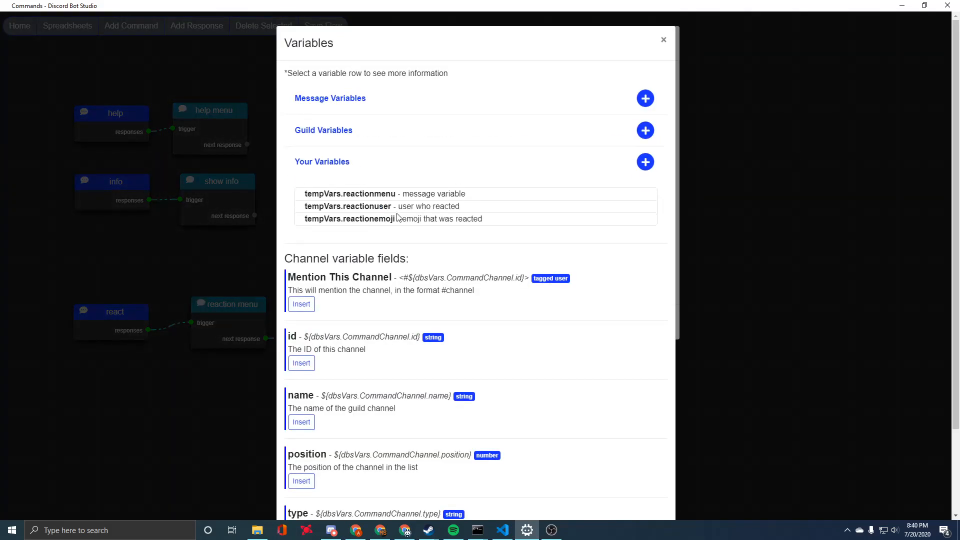
{"action": "left_click", "coordinate": [422, 219]}
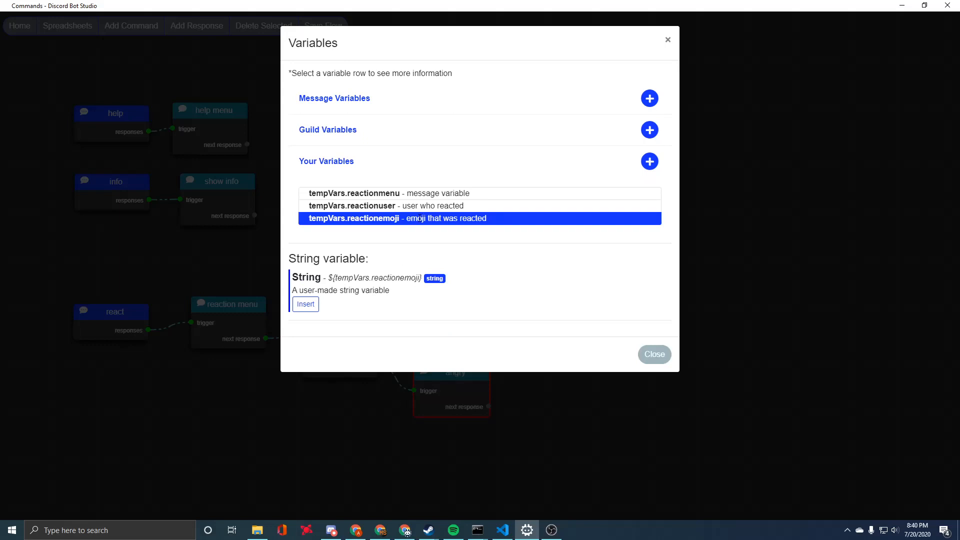
{"action": "left_click", "coordinate": [306, 305]}
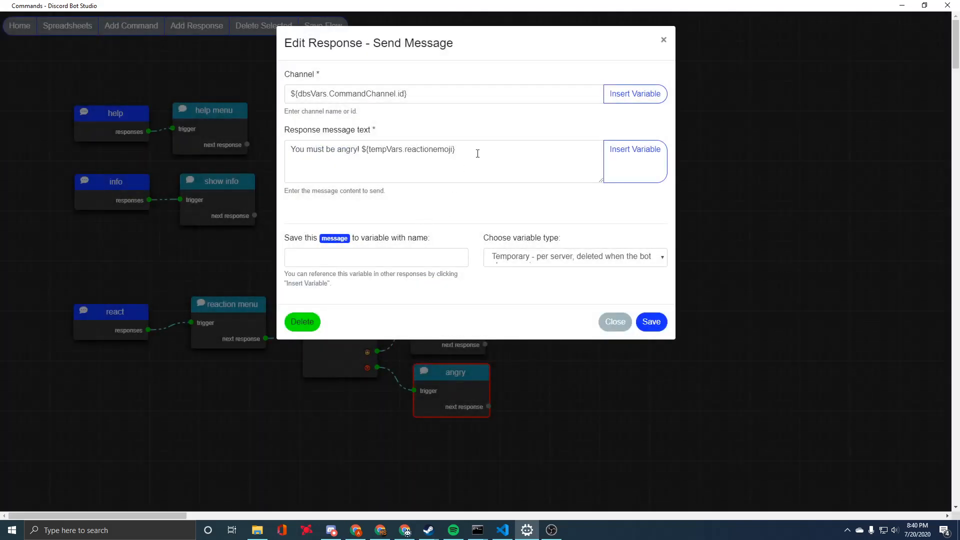
{"action": "left_click_drag", "start_coordinate": [478, 153], "coordinate": [296, 149]}
{"action": "left_click_drag", "start_coordinate": [360, 150], "coordinate": [459, 151]}
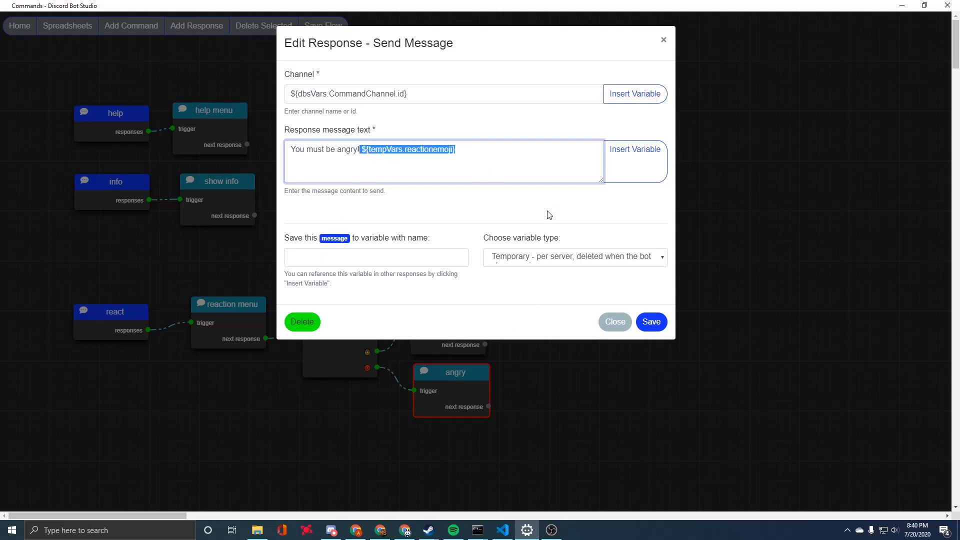
{"action": "left_click", "coordinate": [652, 322]}
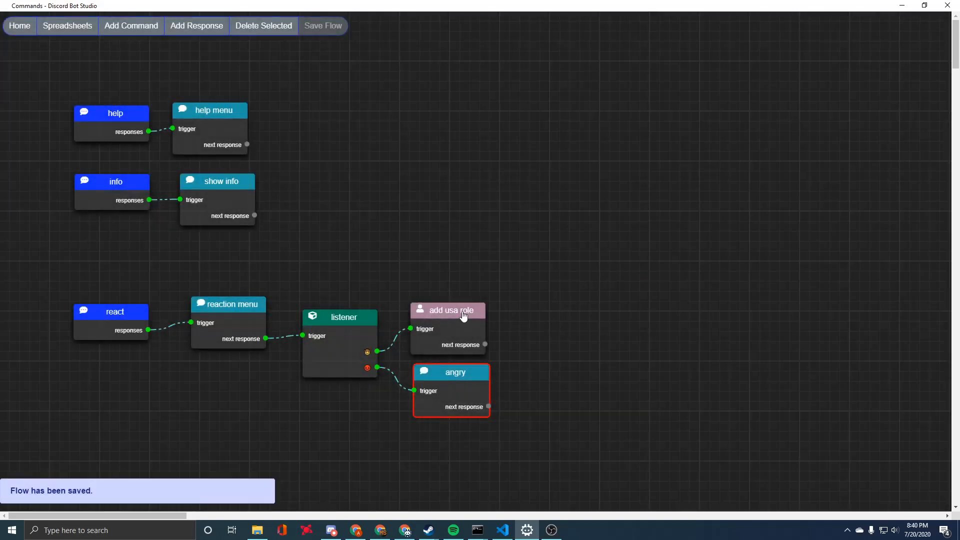
Review the settings of the add usa role response and the angry response in the react flow.
{"action": "double_click", "coordinate": [462, 311]}
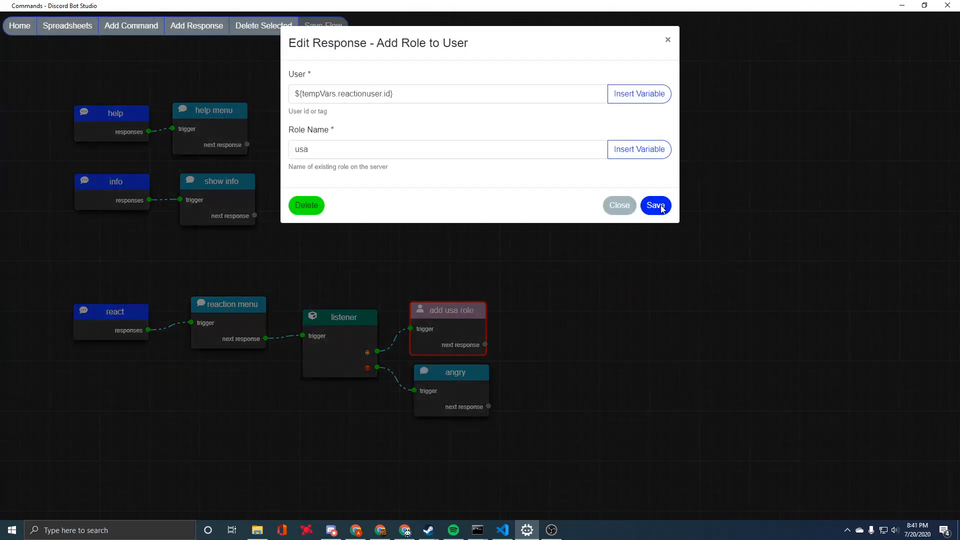
{"action": "left_click", "coordinate": [661, 208]}
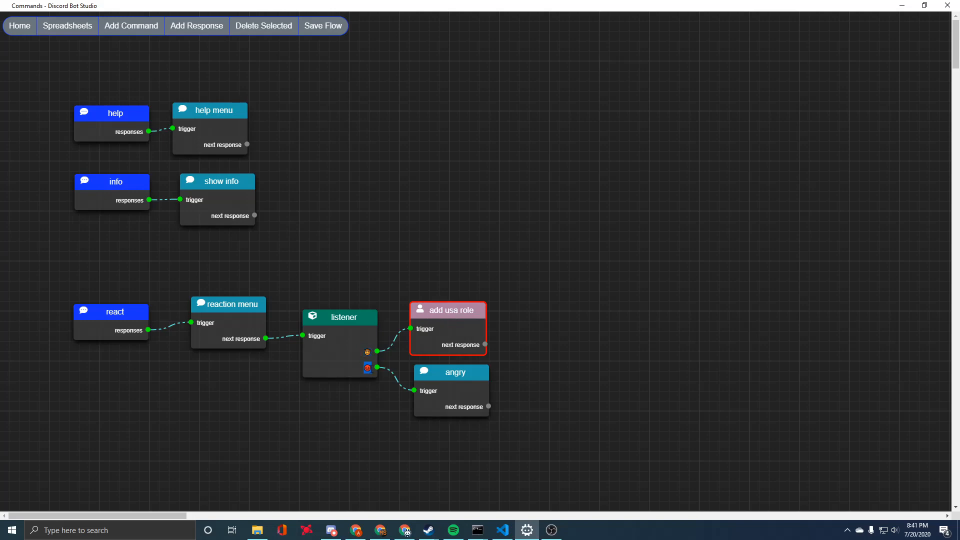
{"action": "double_click", "coordinate": [449, 380]}
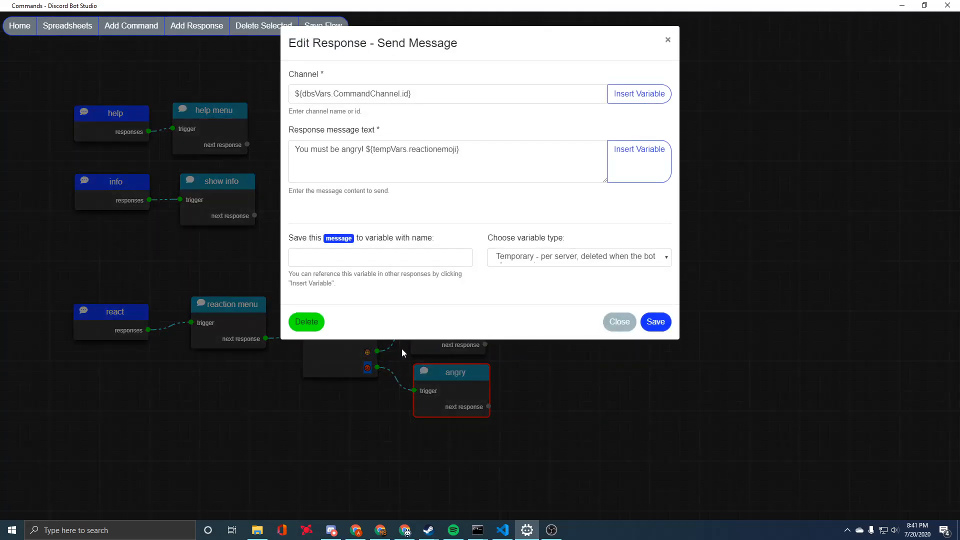
{"action": "left_click", "coordinate": [391, 373]}
Save the command flow and start the bot.
{"action": "left_click", "coordinate": [323, 27]}
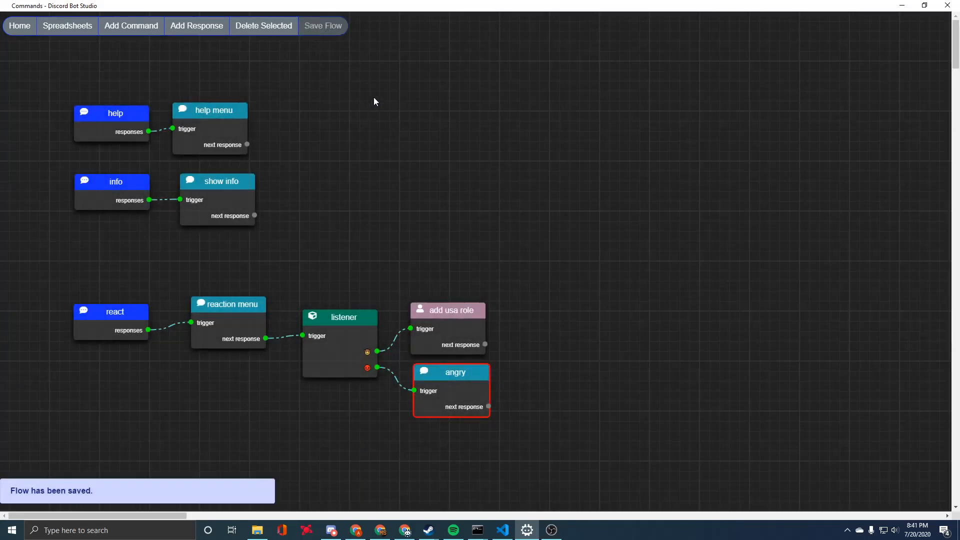
{"action": "left_click", "coordinate": [28, 29]}
{"action": "left_click", "coordinate": [751, 25]}
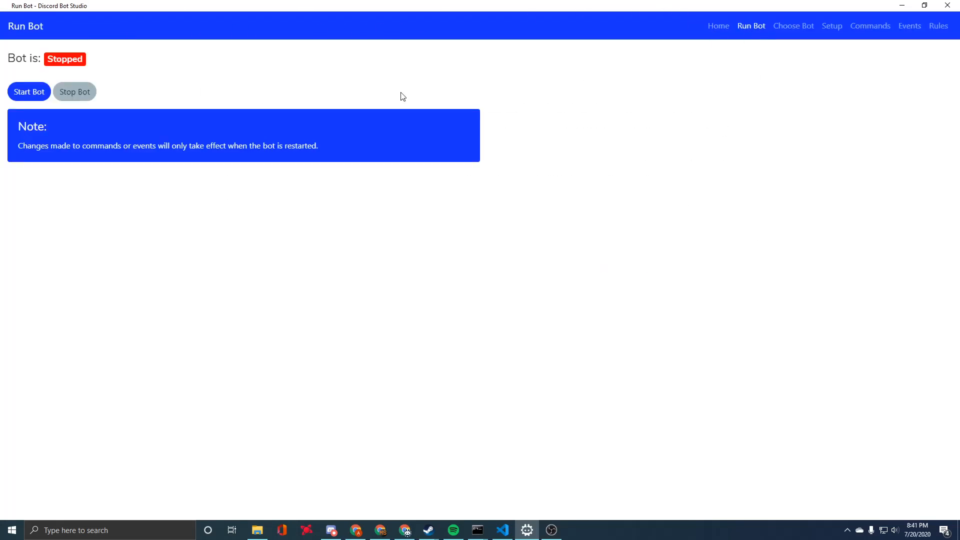
{"action": "left_click", "coordinate": [30, 94]}
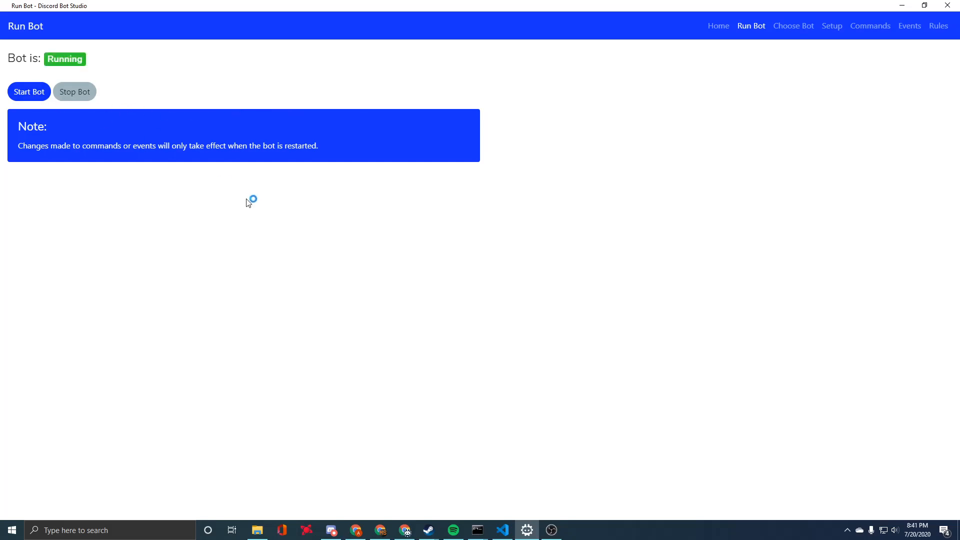
Switch to Discord, leave the server's role settings, and check which roles the reacting member currently has.
{"action": "left_click", "coordinate": [334, 530]}
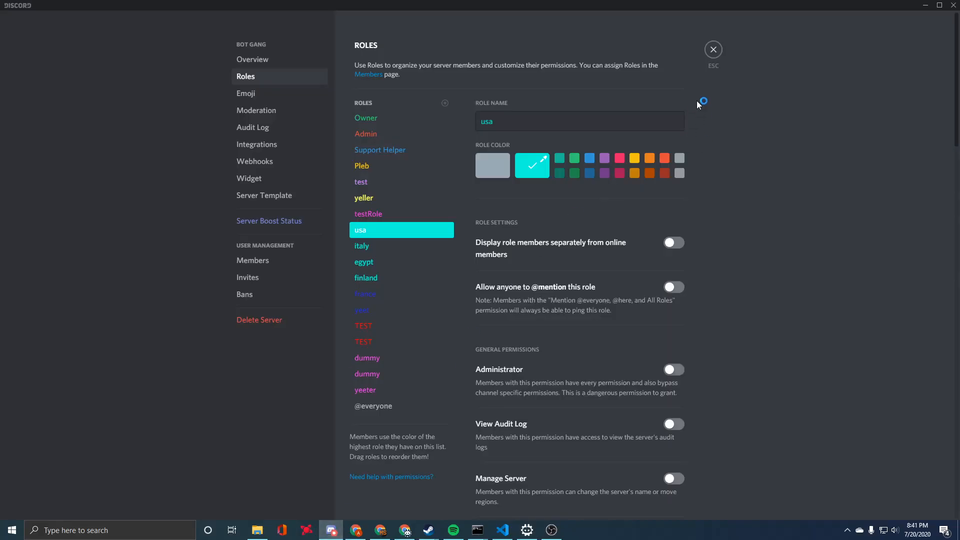
{"action": "left_click", "coordinate": [714, 51]}
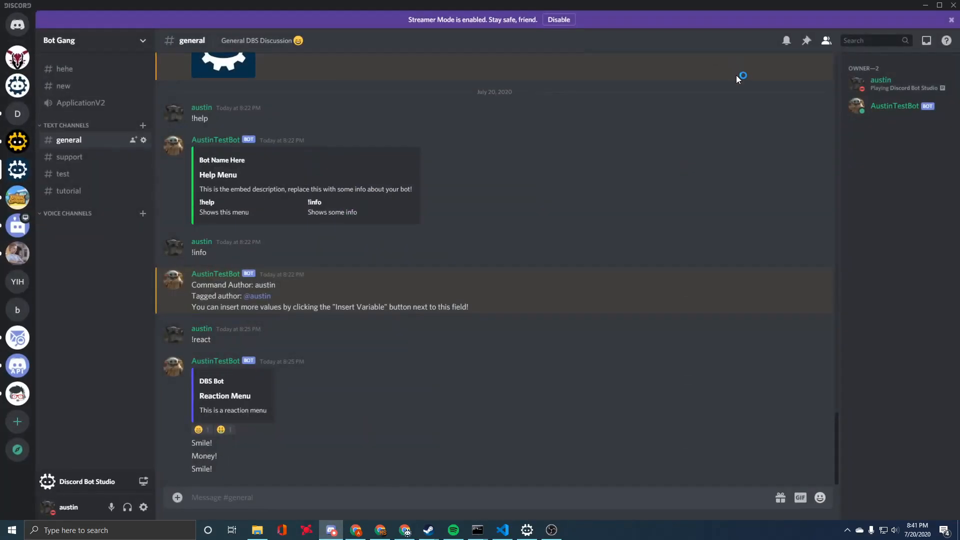
{"action": "left_click", "coordinate": [883, 85]}
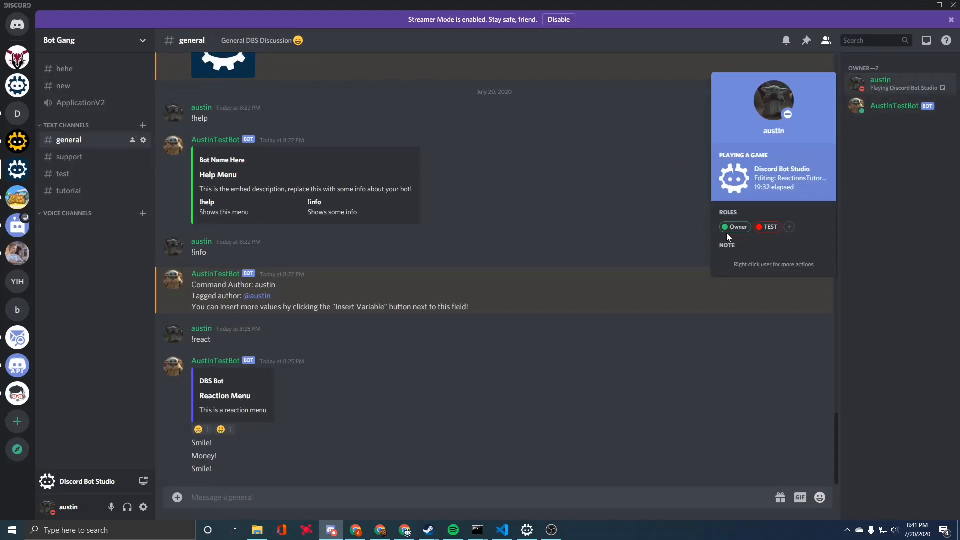
{"action": "left_click", "coordinate": [672, 208]}
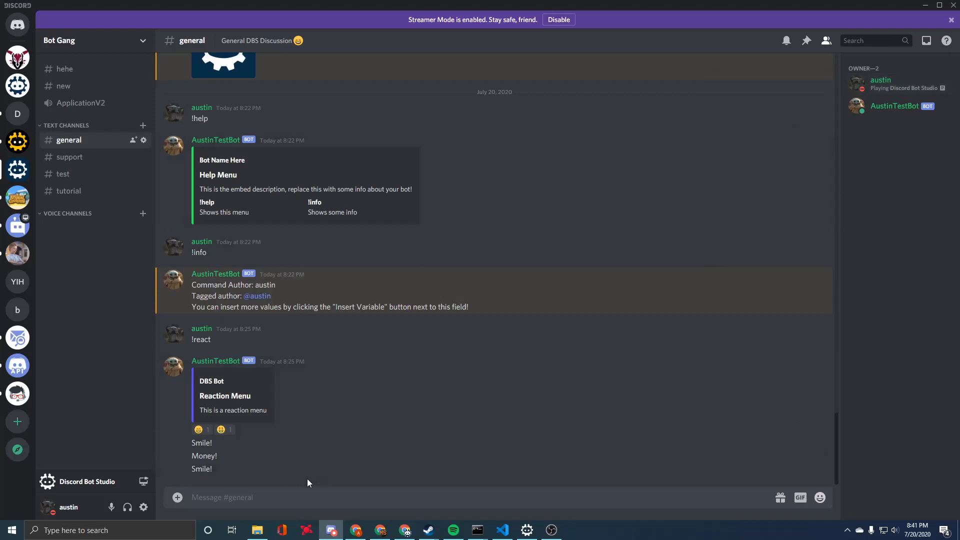
Send !react in the general channel and test the new embed's cowboy reaction by checking the reacting member's roles.
{"action": "type", "text": "!react"}
{"action": "key", "text": "Return"}
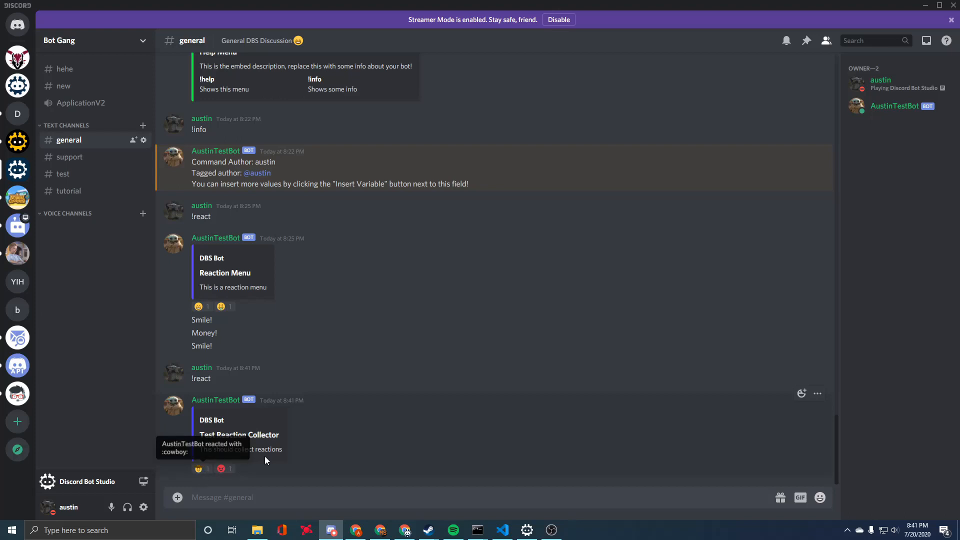
{"action": "left_click", "coordinate": [201, 469]}
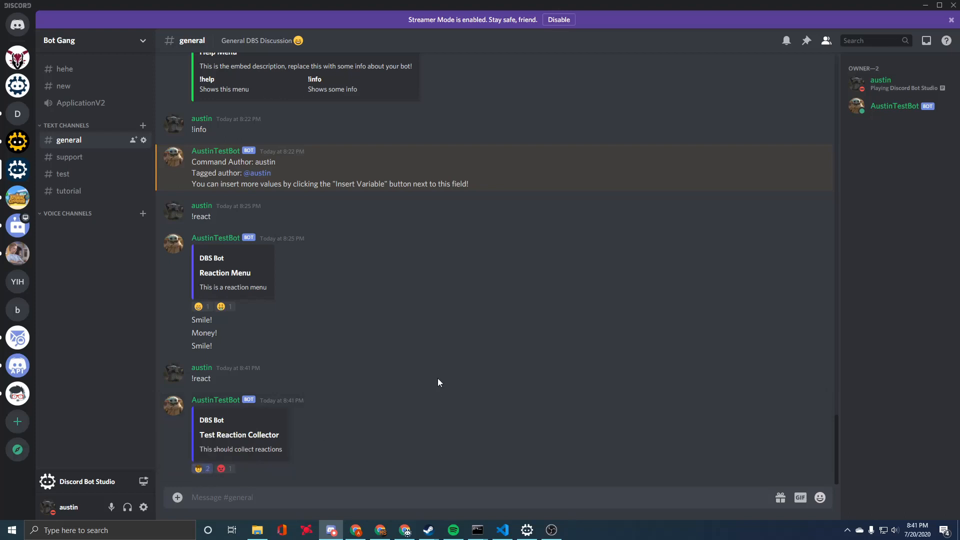
{"action": "left_click", "coordinate": [887, 89]}
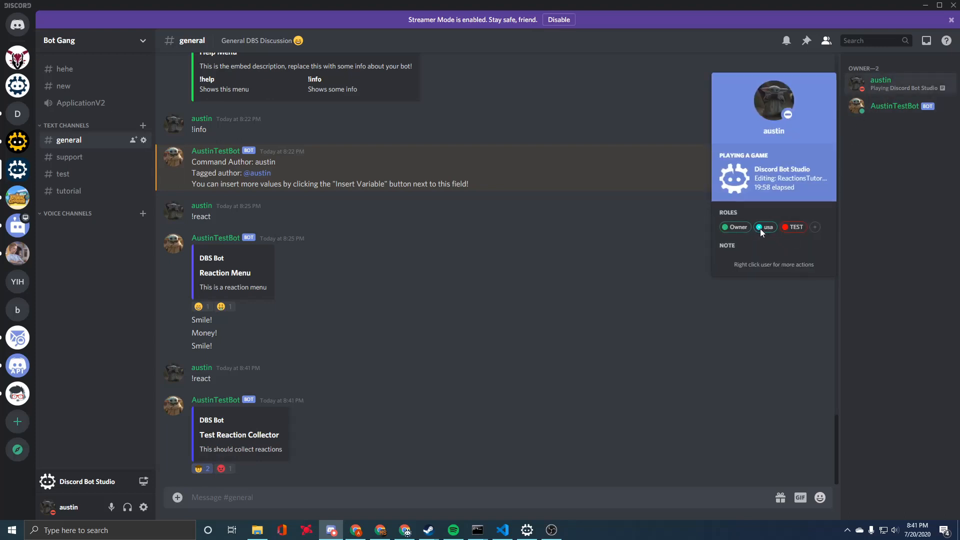
{"action": "left_click", "coordinate": [548, 356]}
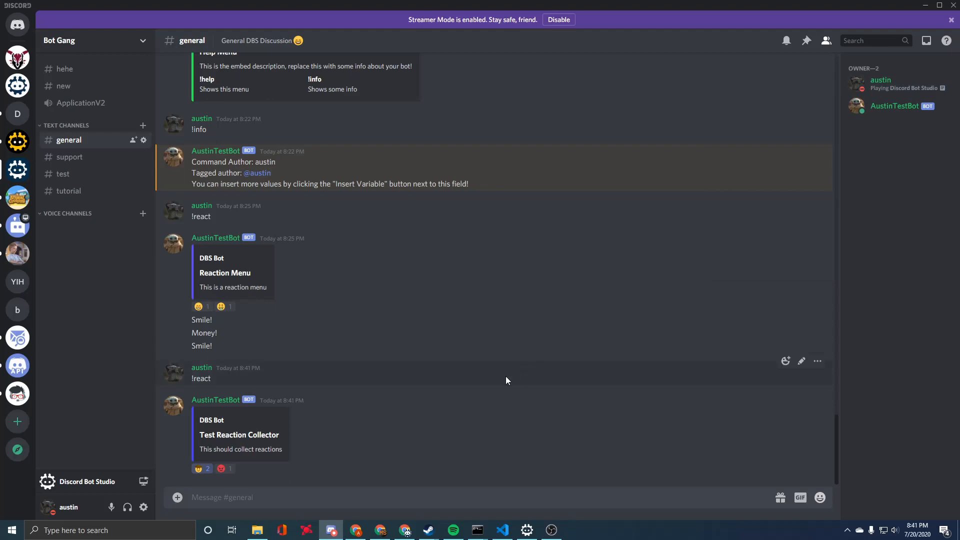
React to the Test Reaction Collector embed with the red angry emoji and check the bot's reply.
{"action": "left_click", "coordinate": [226, 472]}
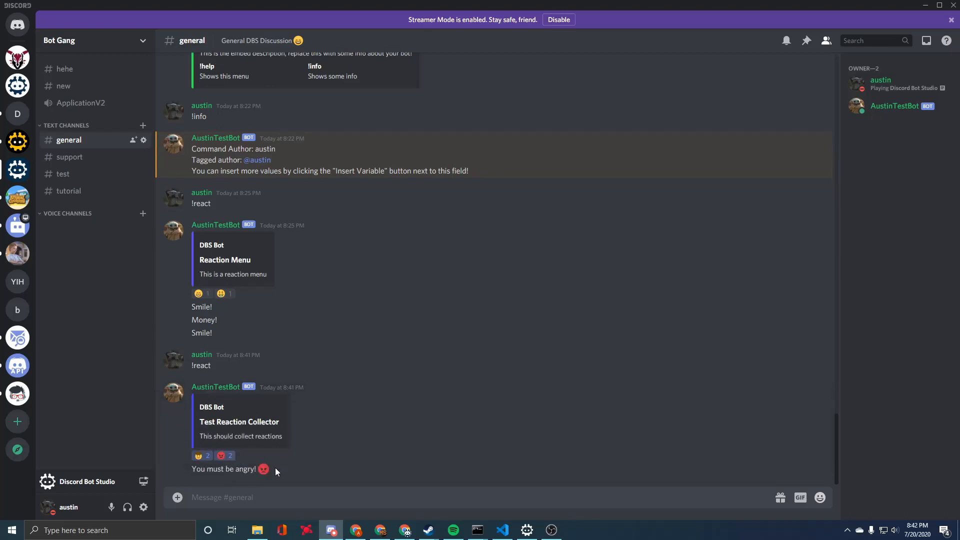
{"action": "left_click_drag", "start_coordinate": [275, 467], "coordinate": [181, 469]}
{"action": "left_click", "coordinate": [267, 465]}
Switch back to Discord Bot Studio and open the bot's command flow.
{"action": "mouse_move", "coordinate": [529, 534]}
{"action": "left_click", "coordinate": [552, 467]}
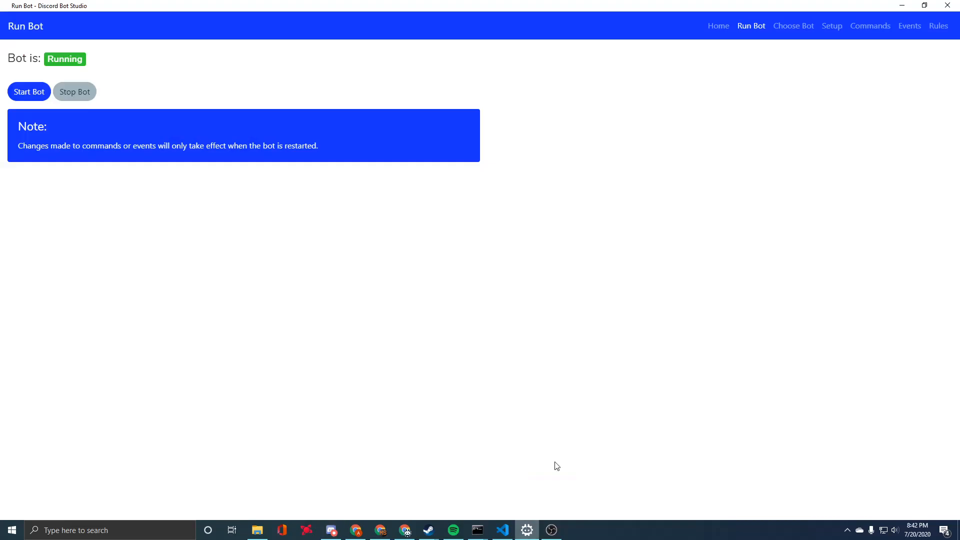
{"action": "left_click", "coordinate": [879, 29]}
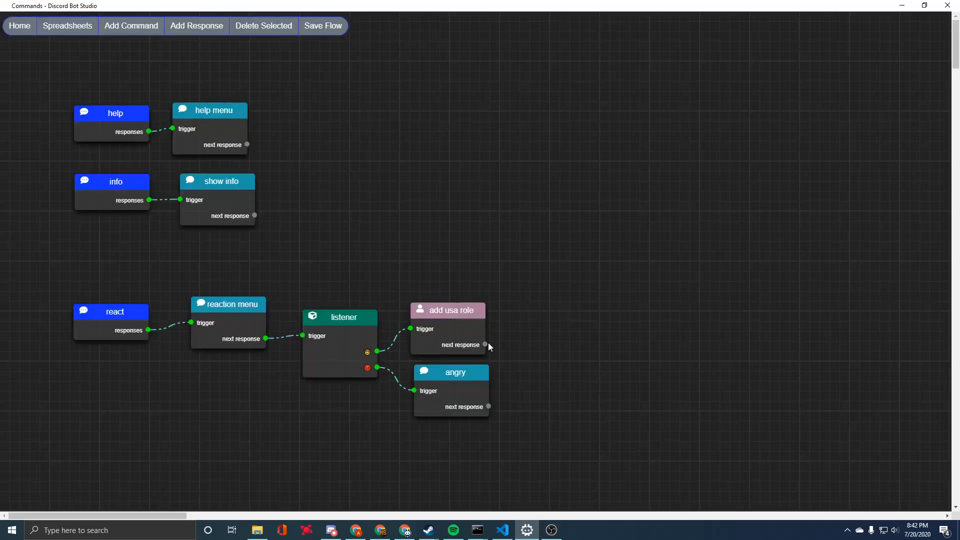